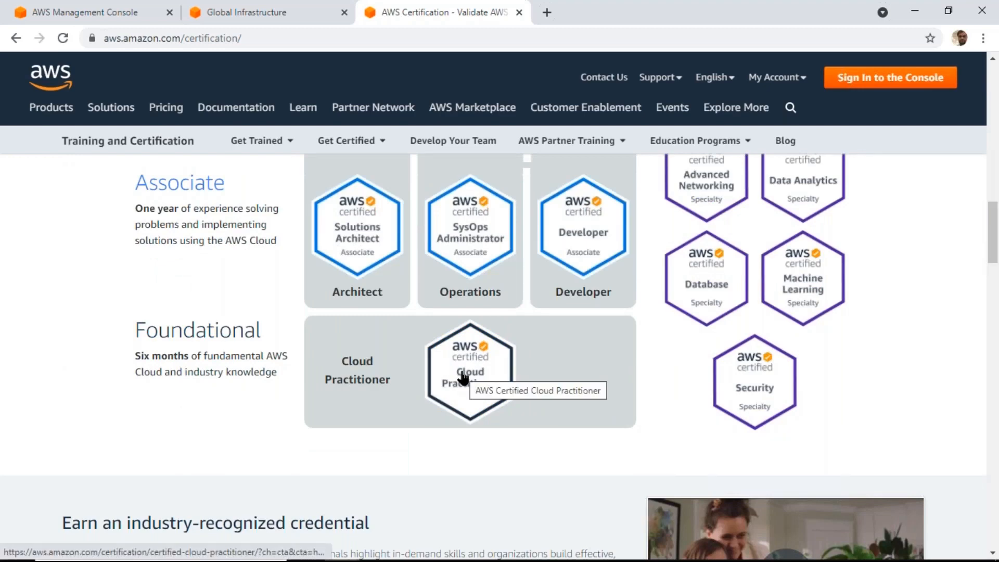
Examine the AWS certification badges across the Foundational, Associate, Professional and Specialty levels
scroll(463, 378, "up", 3)
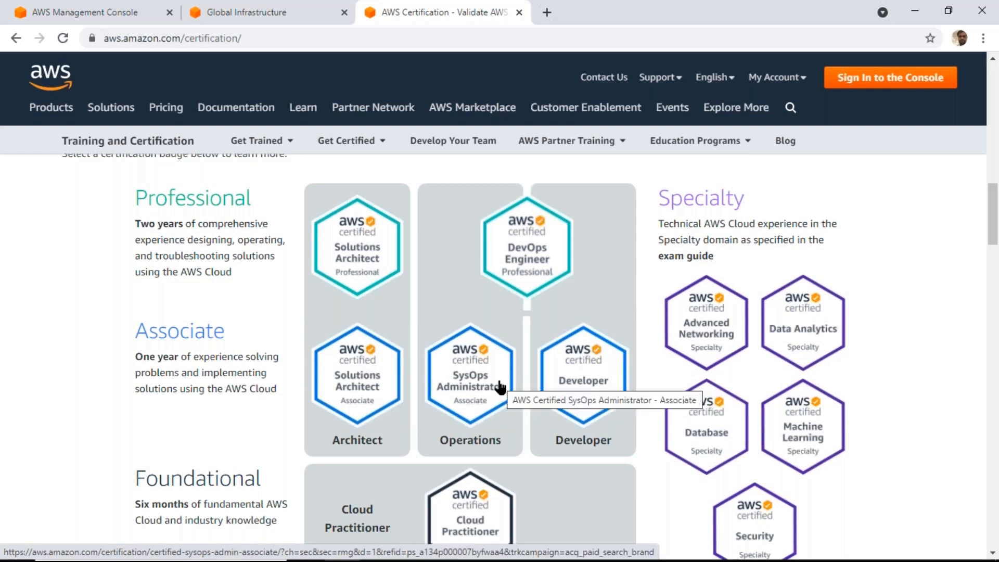
scroll(500, 388, "down", 2)
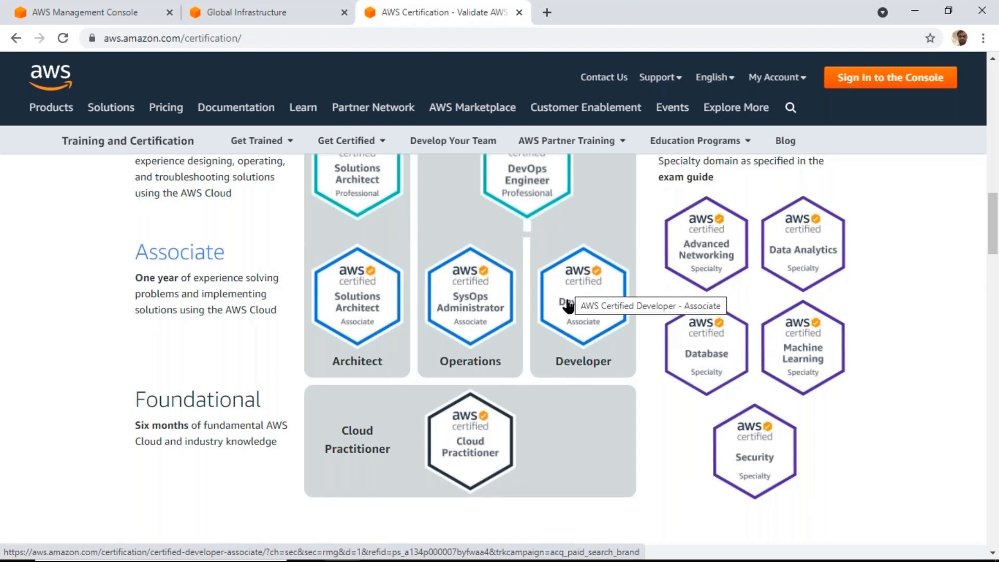
scroll(555, 429, "up", 1)
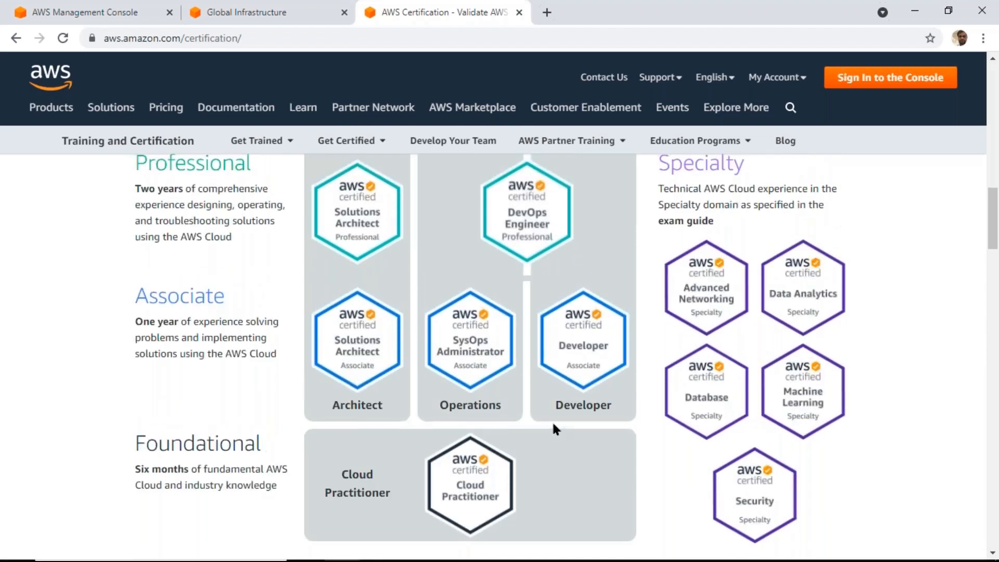
scroll(552, 421, "up", 2)
scroll(552, 420, "down", 4)
scroll(551, 421, "down", 1)
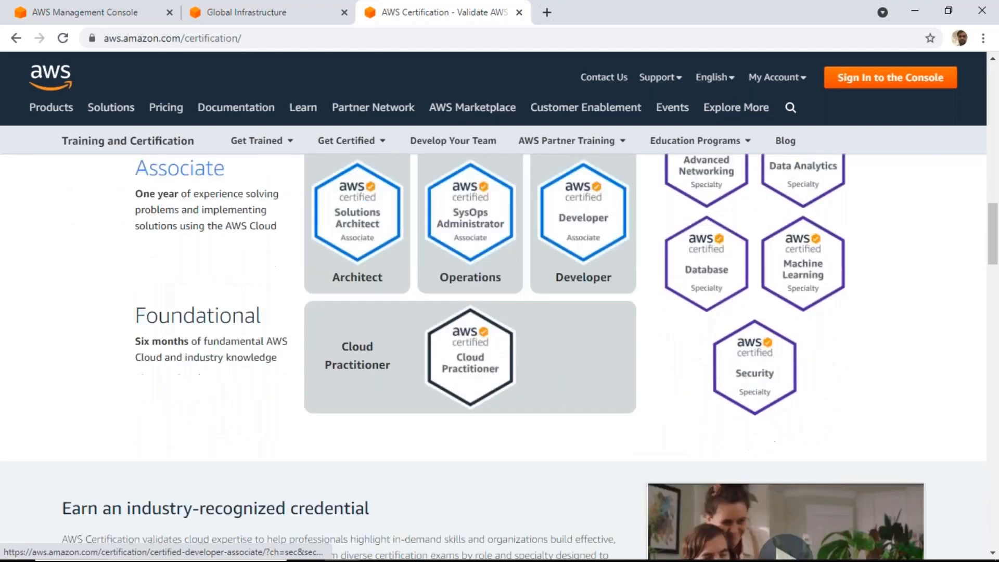
scroll(736, 389, "up", 1)
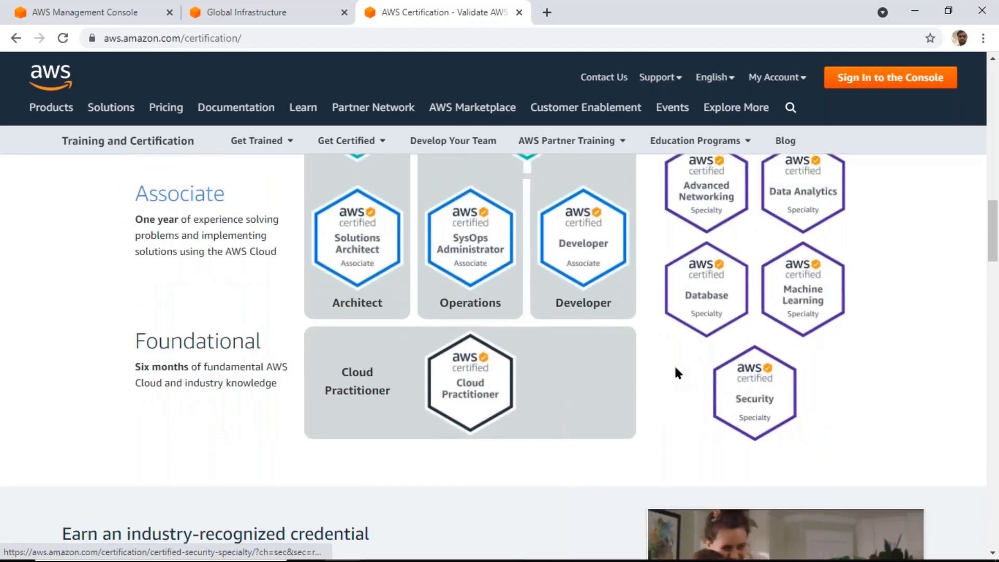
scroll(713, 295, "up", 1)
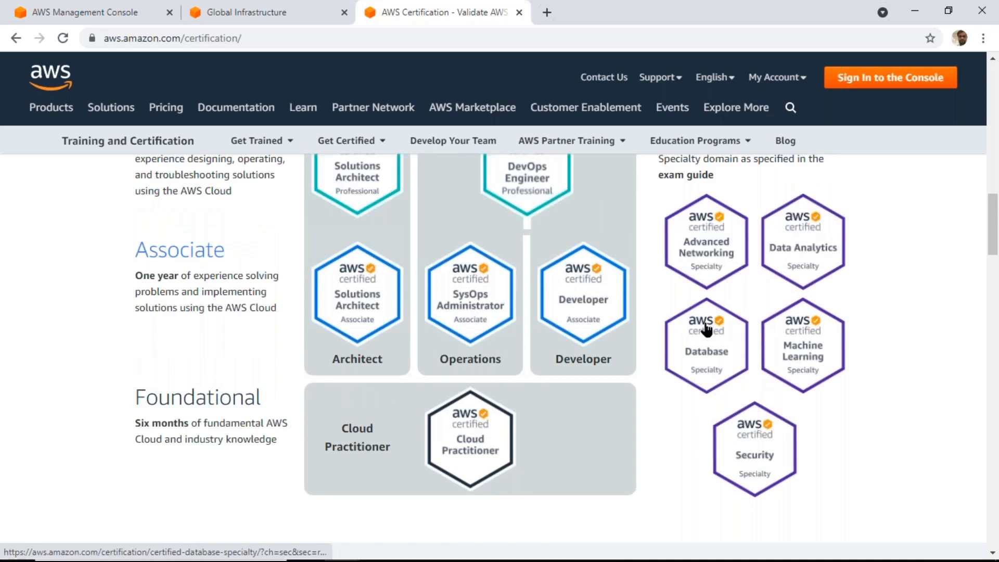
scroll(705, 326, "up", 1)
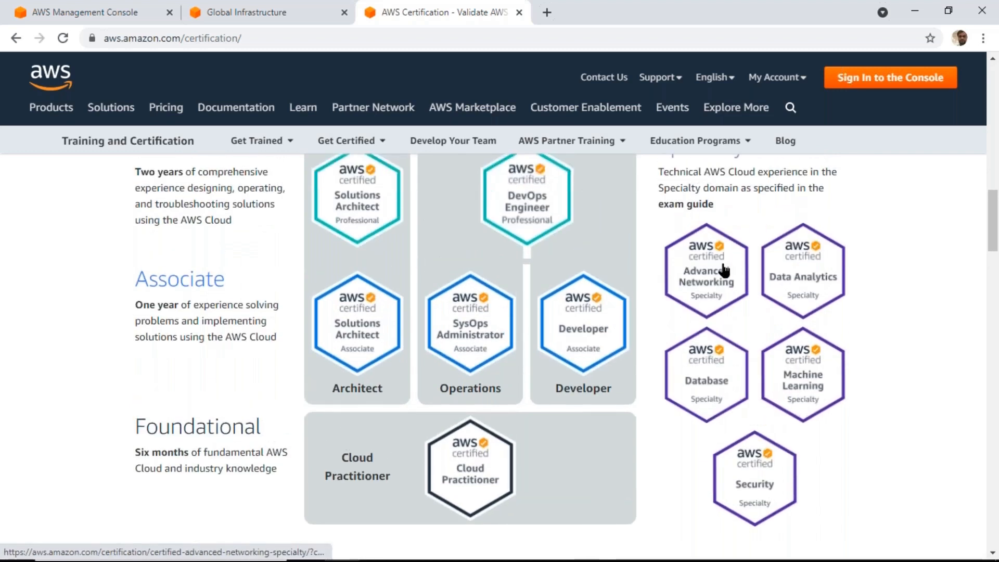
scroll(801, 270, "down", 1)
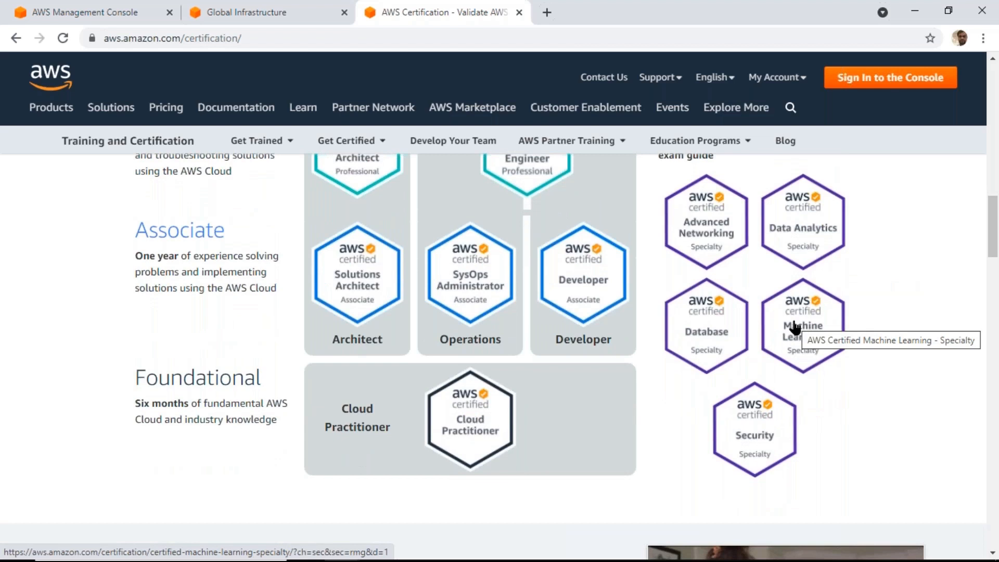
scroll(795, 328, "down", 1)
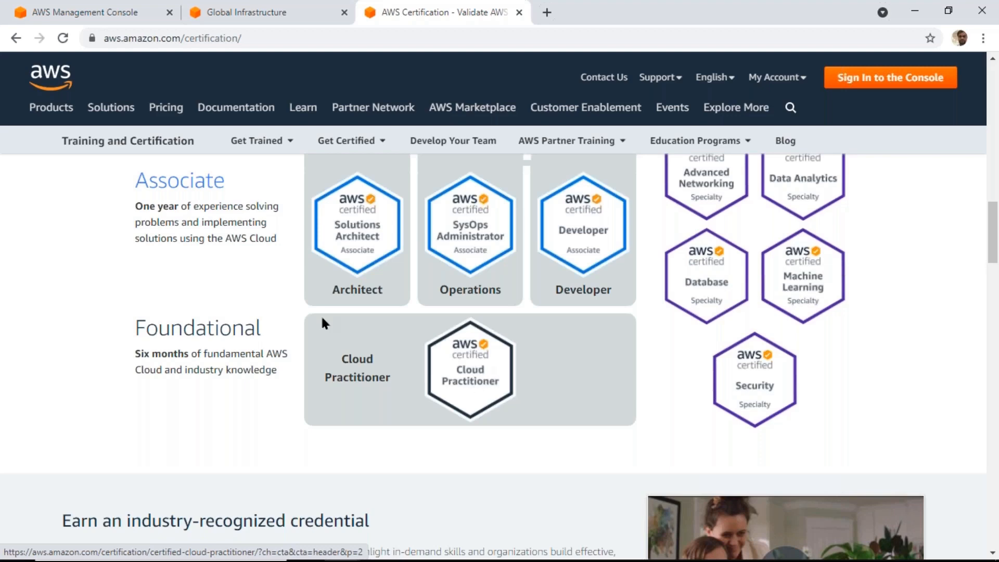
Open the Solutions Architect Associate certification page and examine the exam's cost and number of questions
left_click(342, 217)
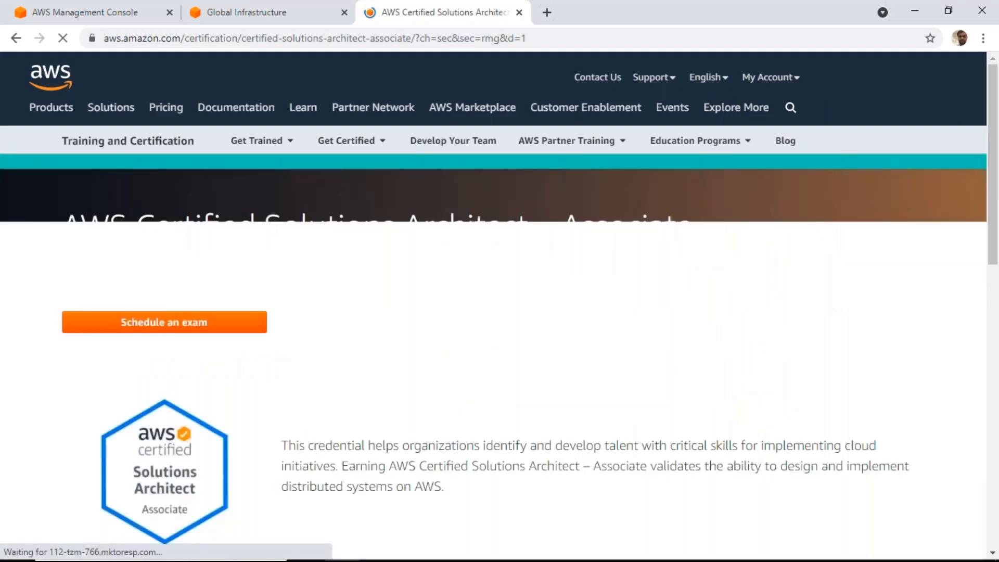
scroll(745, 214, "down", 8)
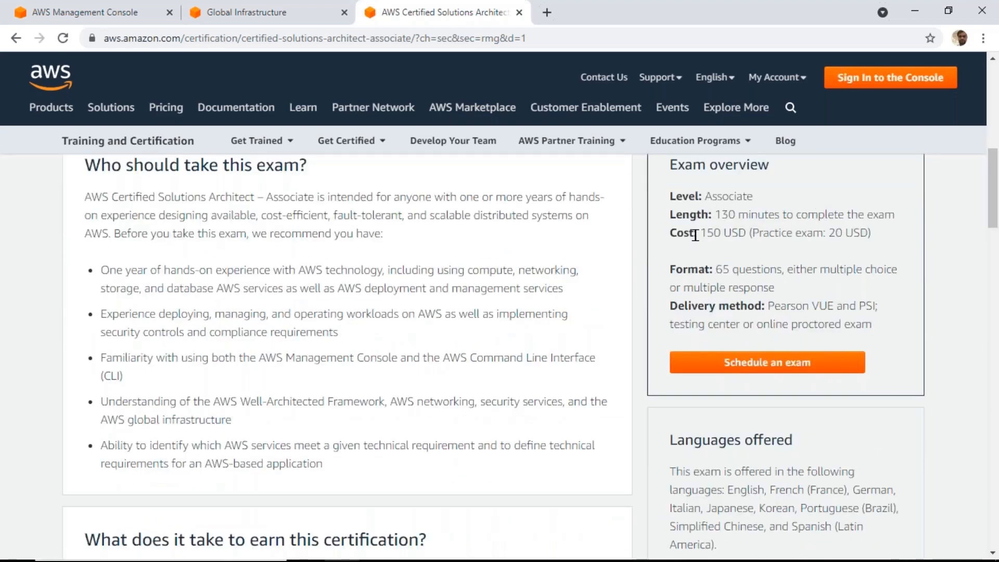
double_click(728, 233)
double_click(723, 269)
scroll(414, 362, "up", 7)
scroll(414, 360, "up", 1)
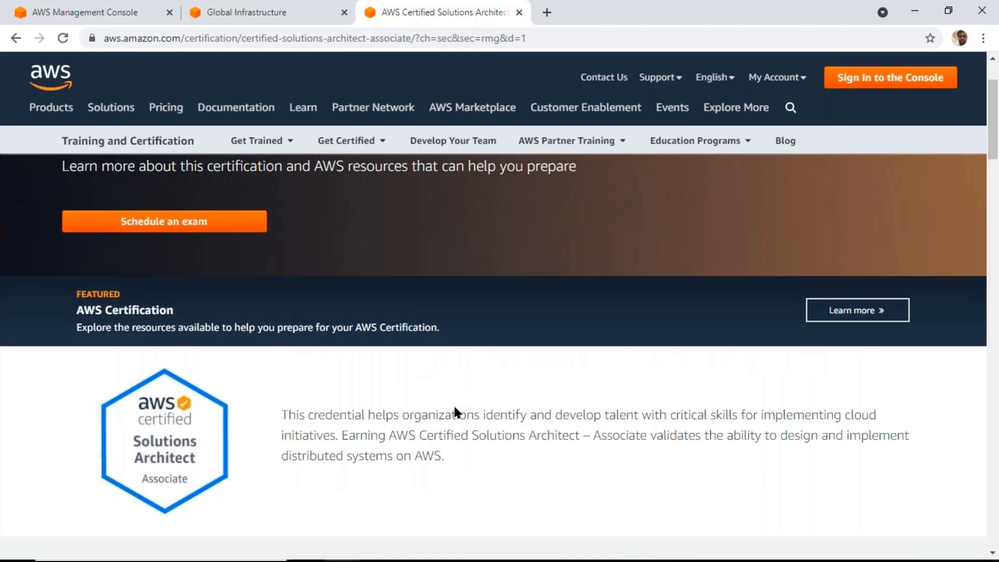
scroll(455, 411, "down", 8)
scroll(500, 354, "up", 4)
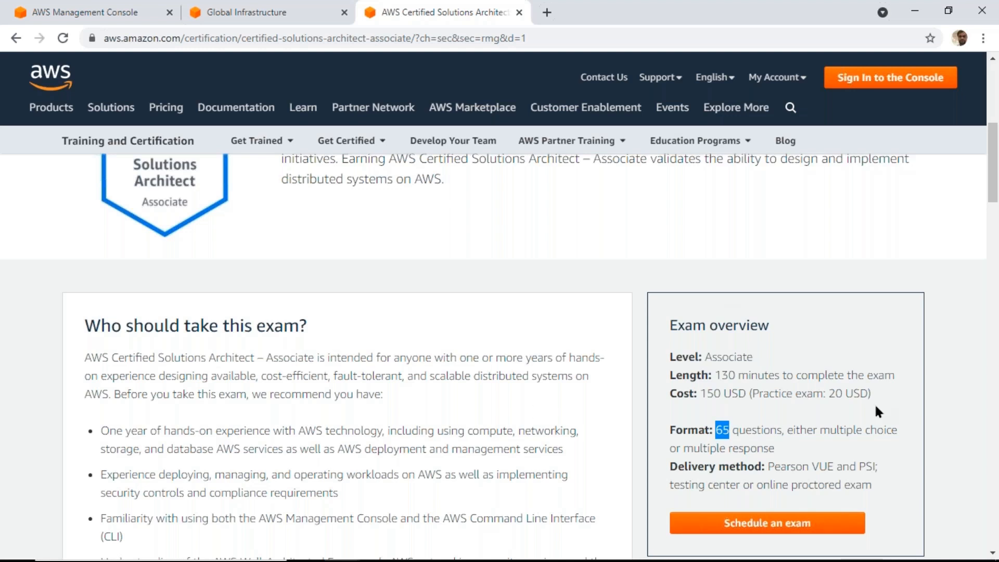
Check the cloud computing notes in Notepad and return to the AWS certification overview page in the browser
left_click(908, 5)
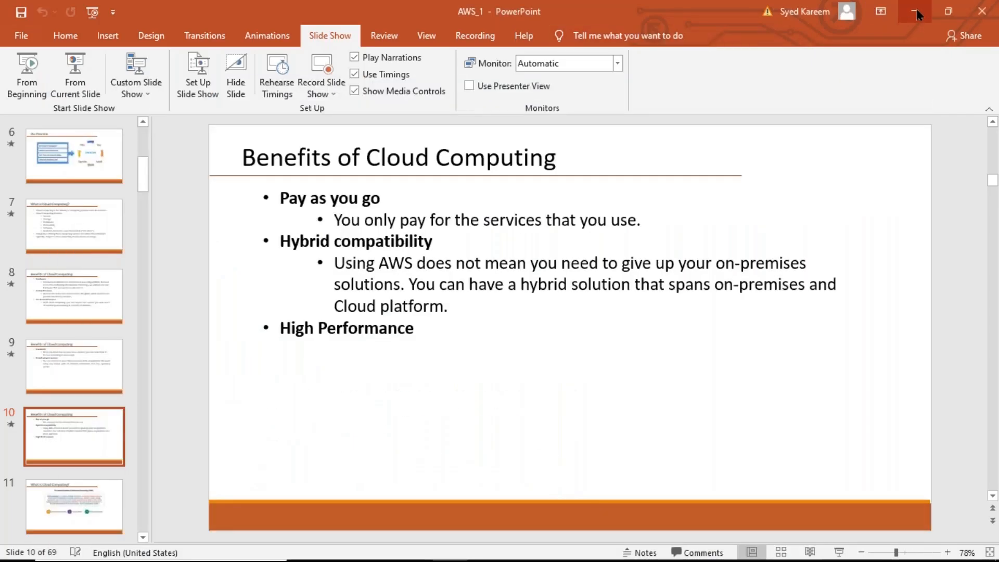
left_click(916, 13)
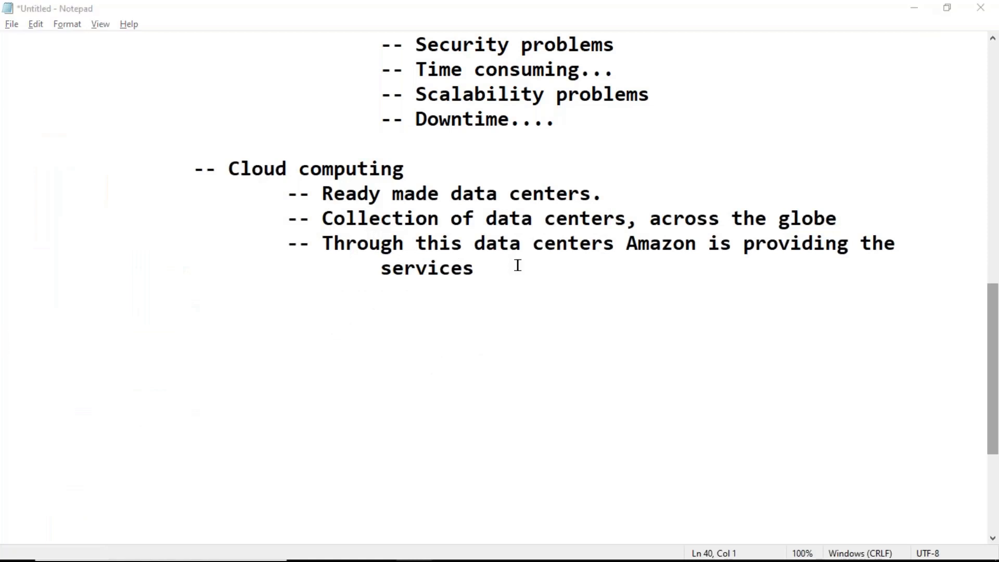
key("alt+Tab")
key("alt+Tab")
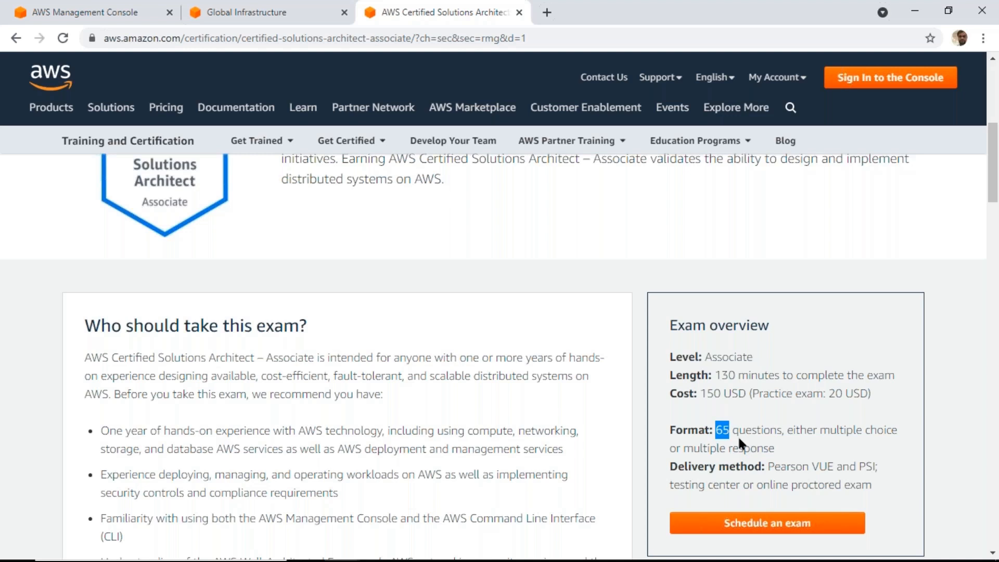
scroll(348, 268, "up", 7)
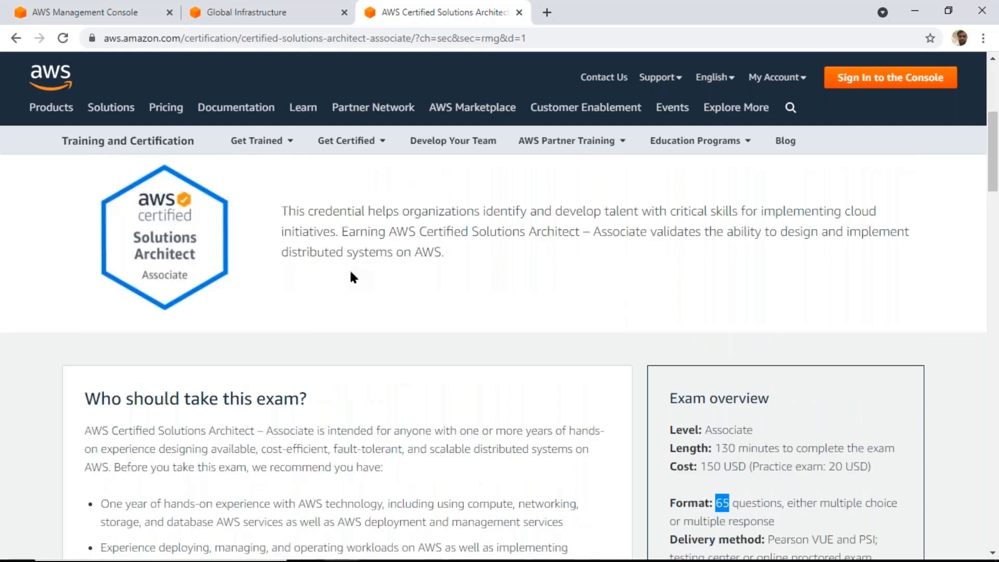
left_click(14, 45)
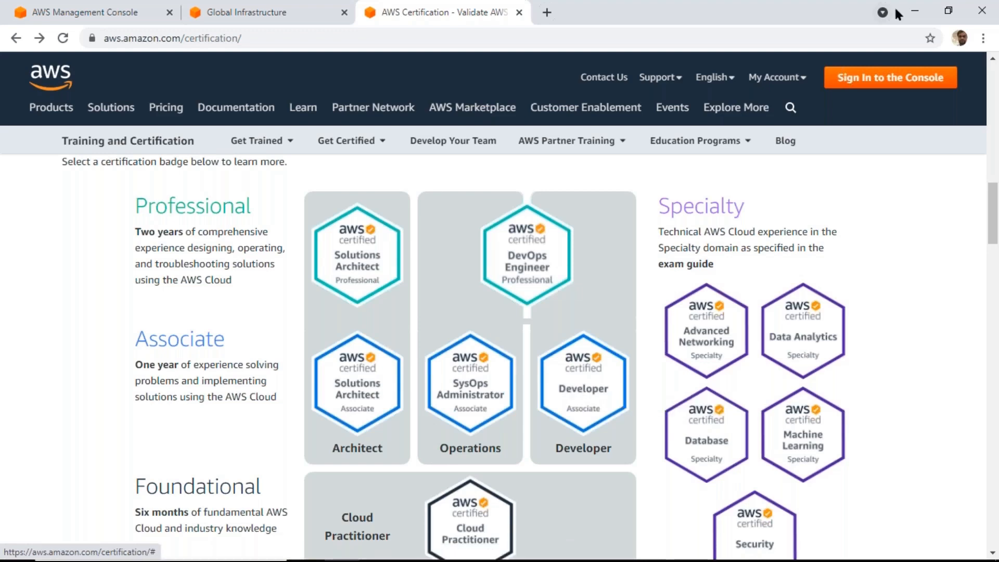
Switch to the AWS Management Console, search for EC2 and open its running instances list
left_click(272, 7)
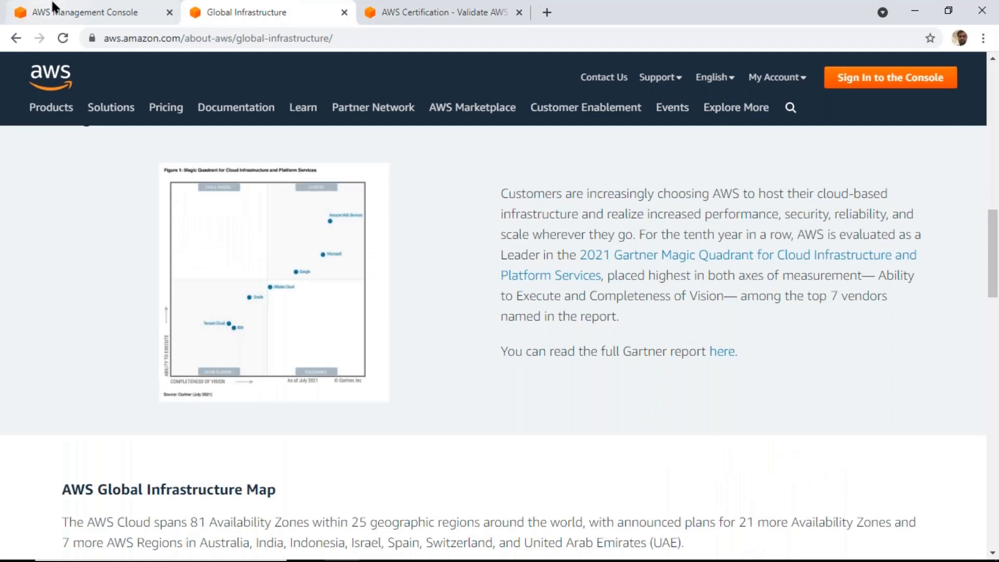
left_click(63, 9)
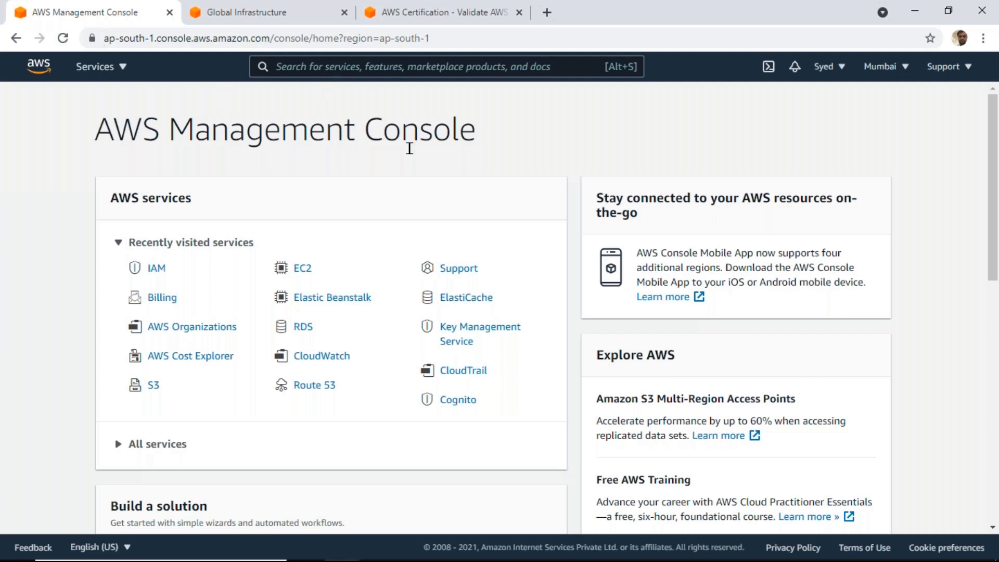
left_click(335, 60)
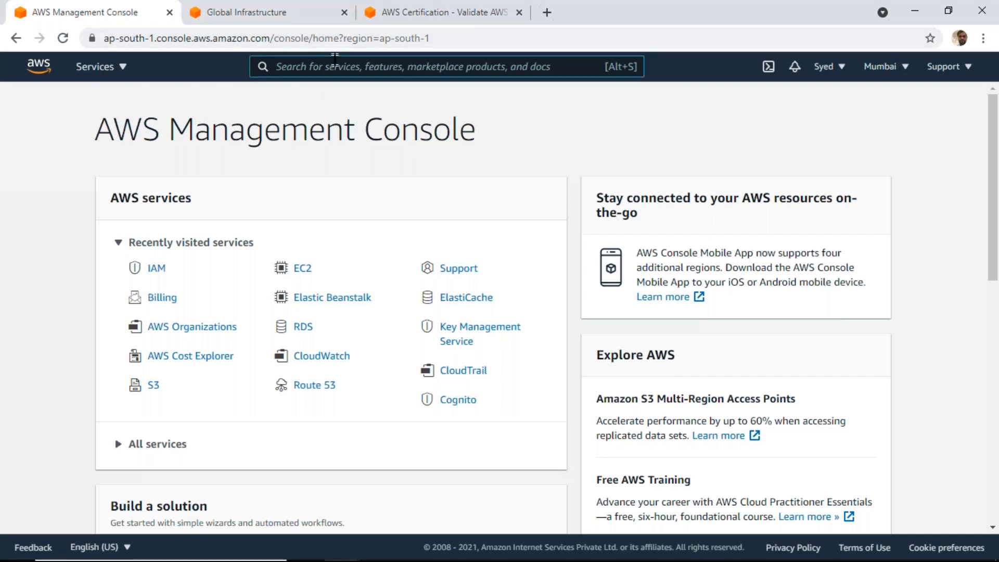
type("EC2")
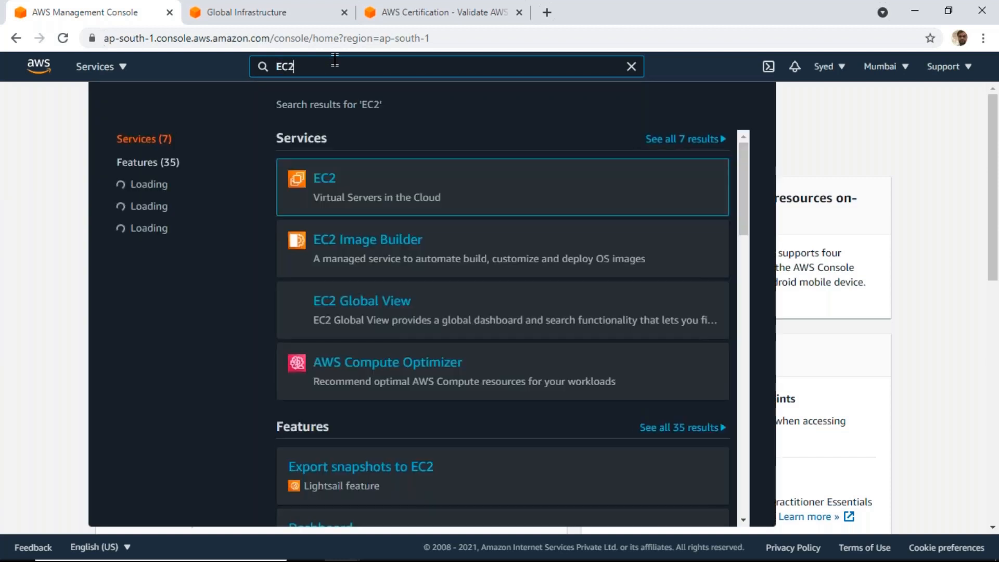
mouse_move(331, 185)
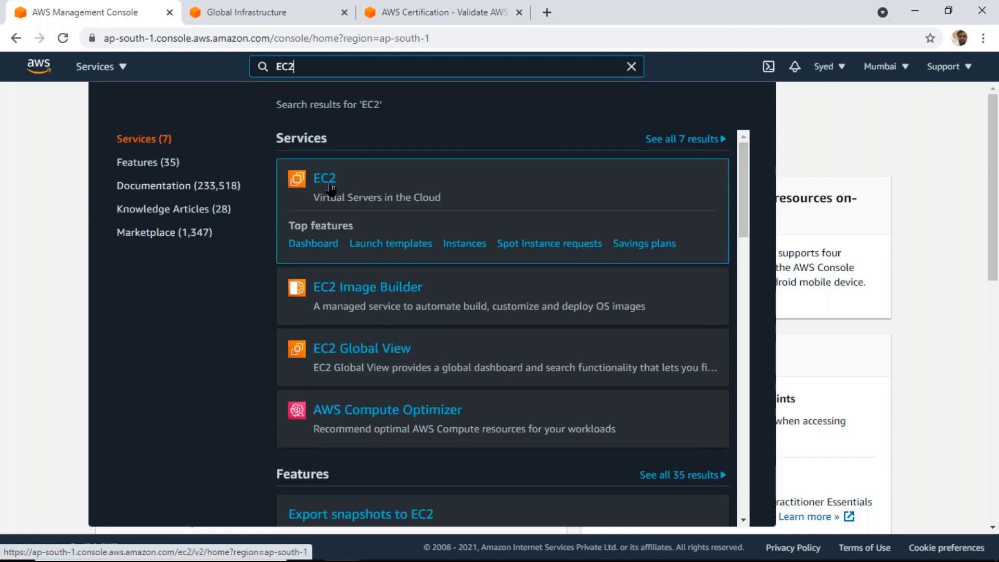
left_click(331, 185)
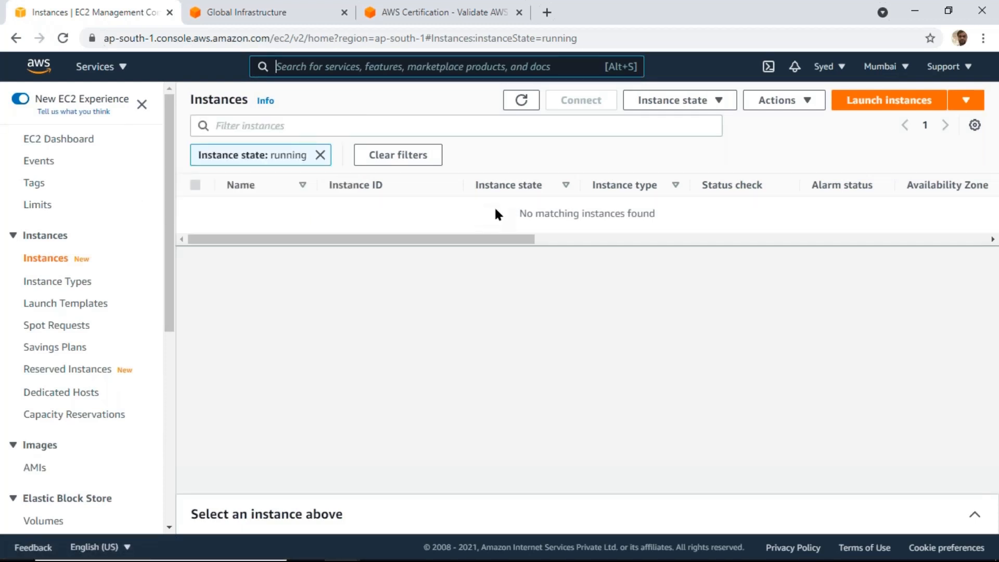
Start launching a new EC2 instance and look through the offered Linux and Windows machine images
left_click(888, 104)
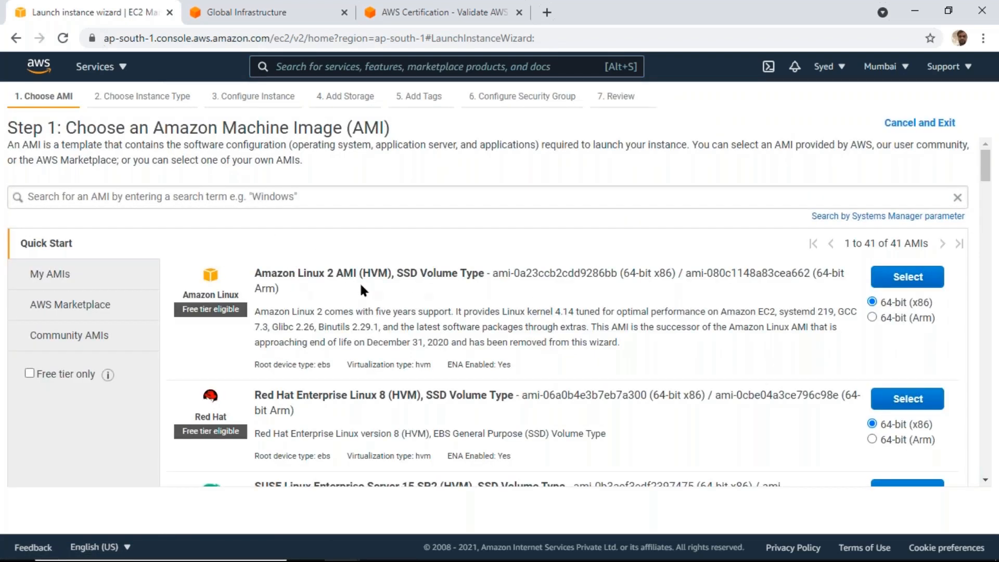
scroll(422, 302, "down", 7)
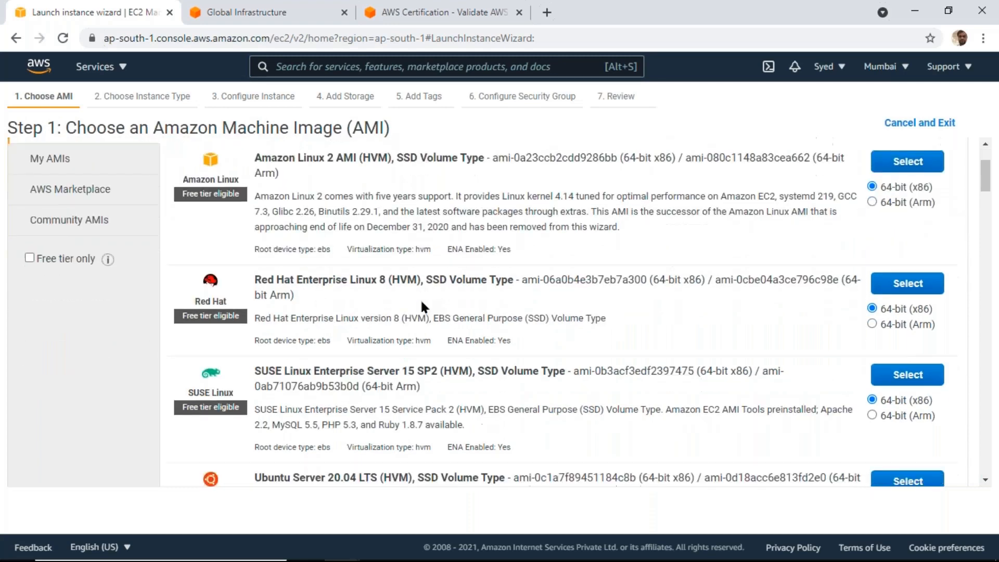
scroll(421, 301, "down", 2)
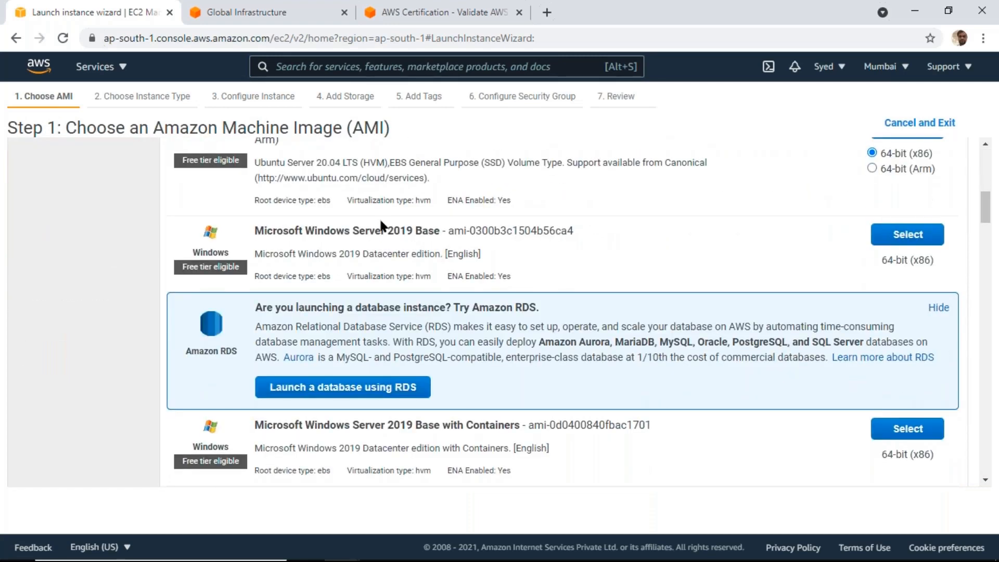
mouse_move(380, 561)
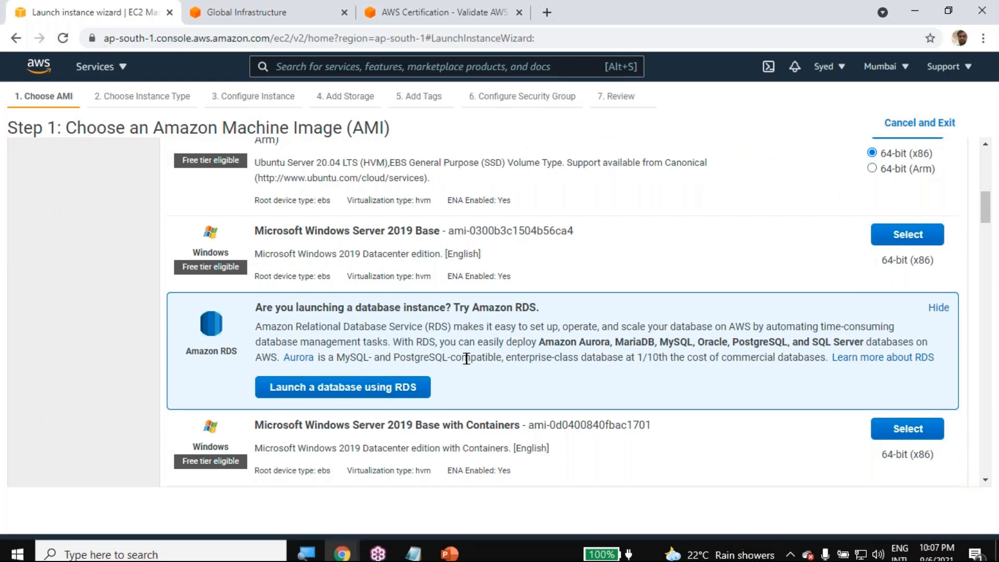
Search the machine images for "windows" and select Microsoft Windows Server 2019 Base
scroll(467, 357, "up", 9)
left_click(317, 196)
type("windows")
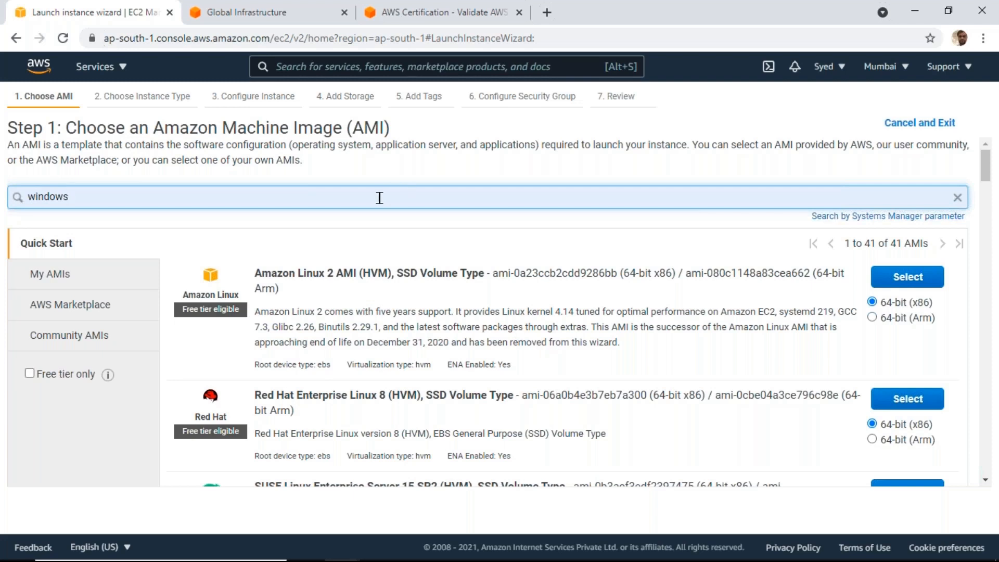
key("Return")
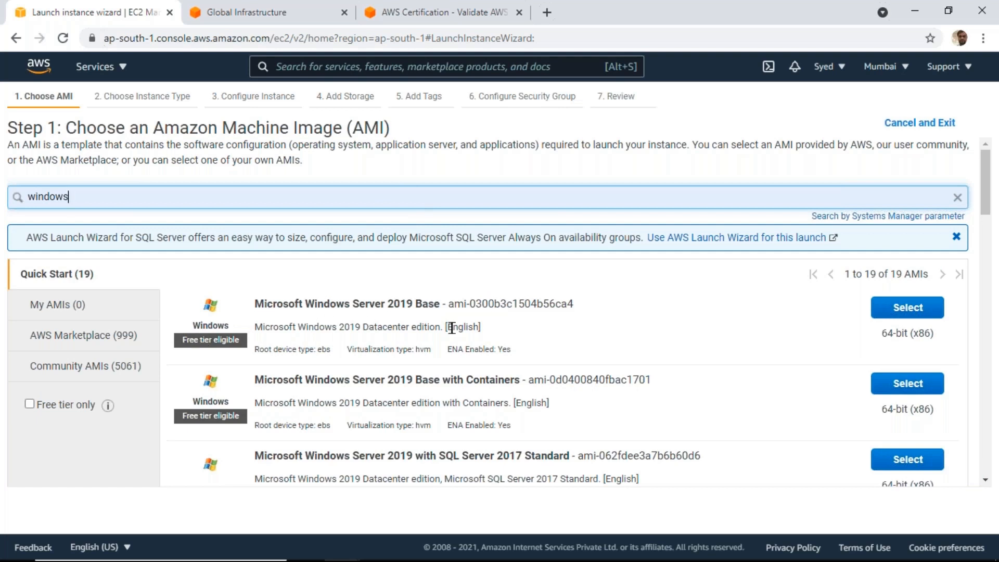
scroll(460, 331, "down", 2)
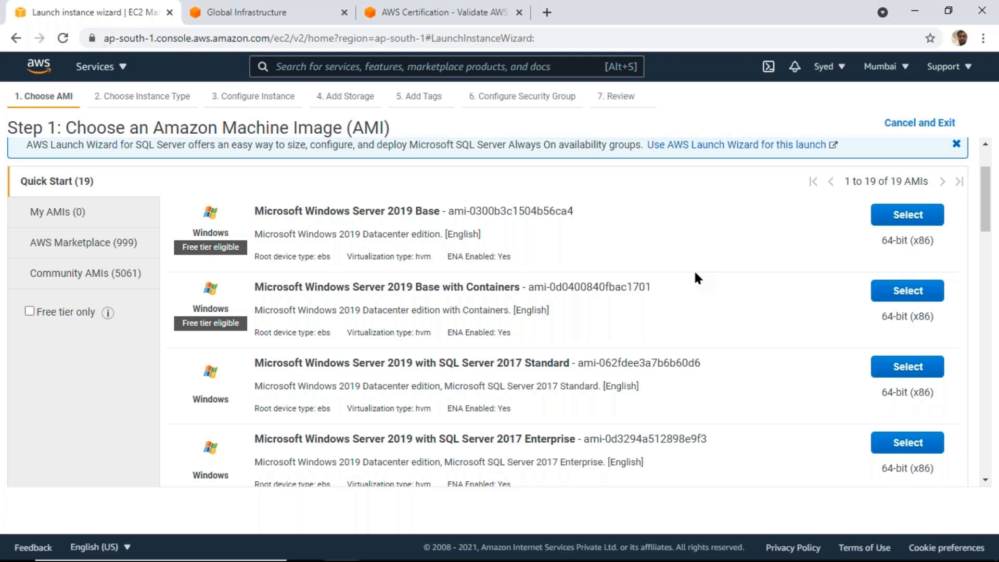
left_click(908, 215)
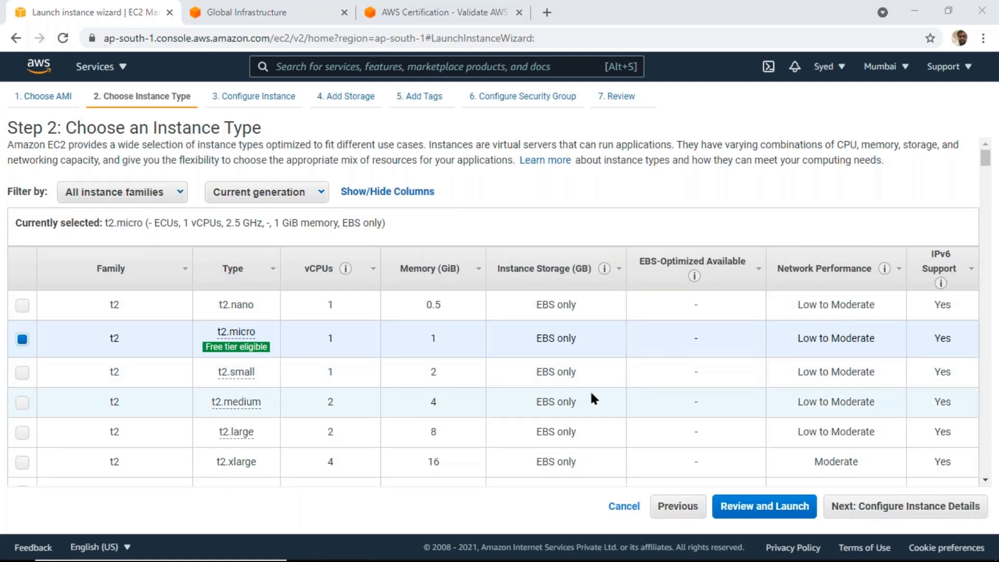
Keep the t2.micro instance type, proceed to the instance details and select the number-of-instances value
mouse_move(235, 336)
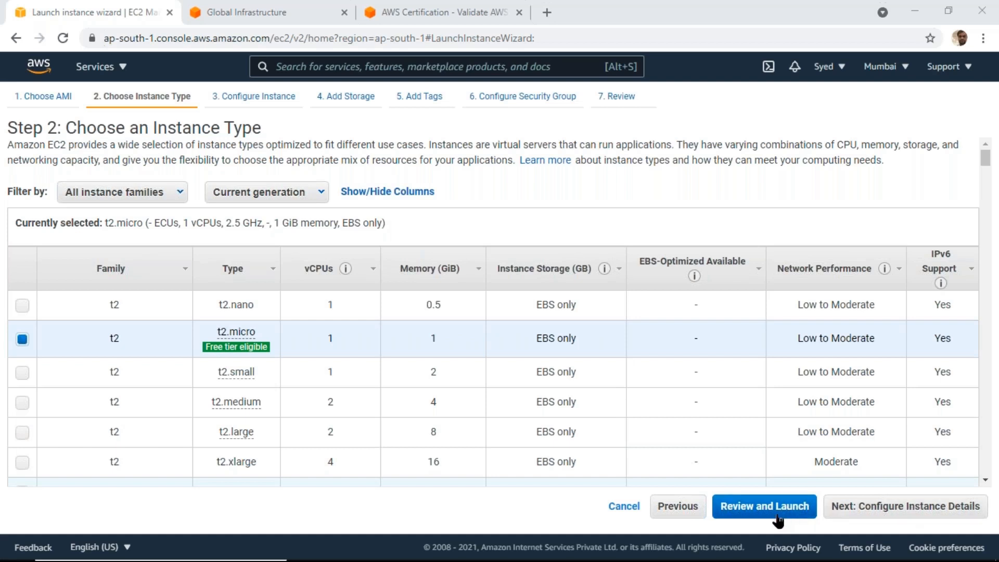
left_click(857, 511)
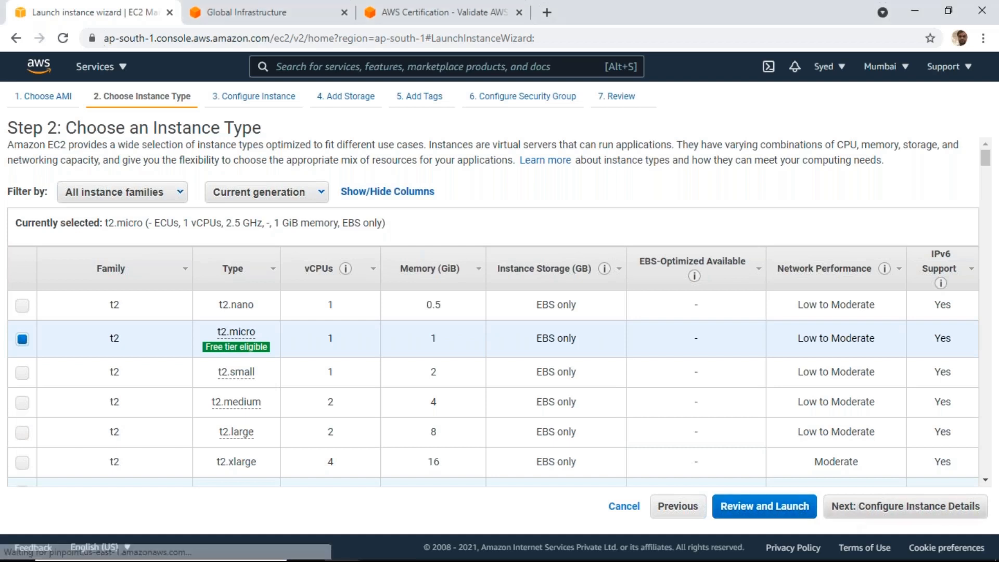
left_click(266, 186)
double_click(259, 189)
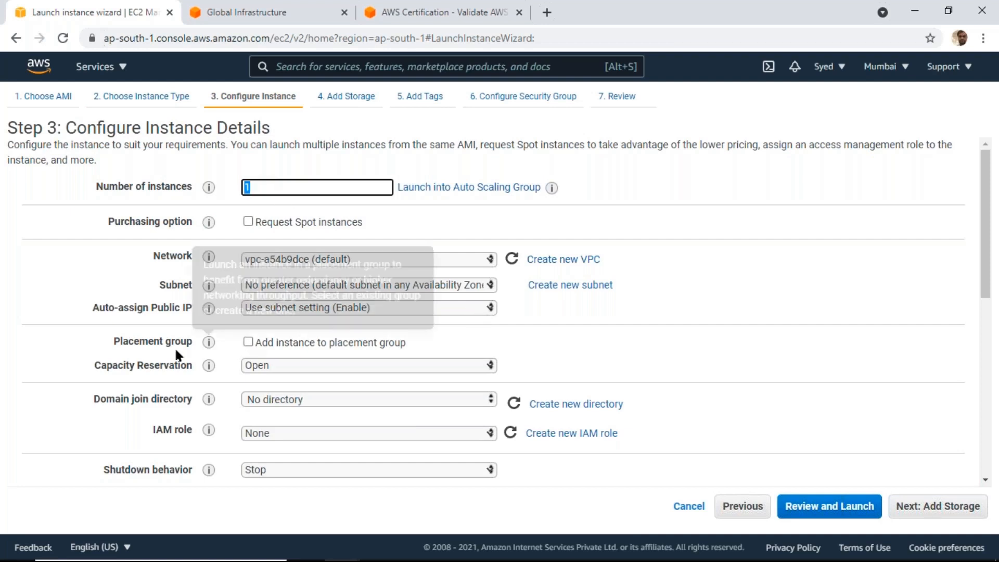
Set Auto-assign Public IP to Enable for the instance and proceed to the storage settings
left_click(394, 311)
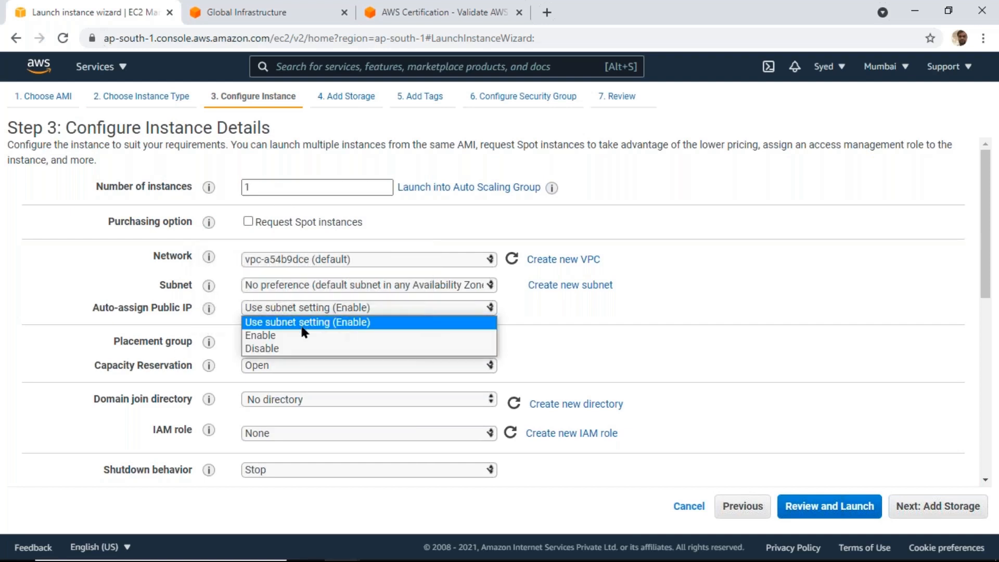
left_click(290, 336)
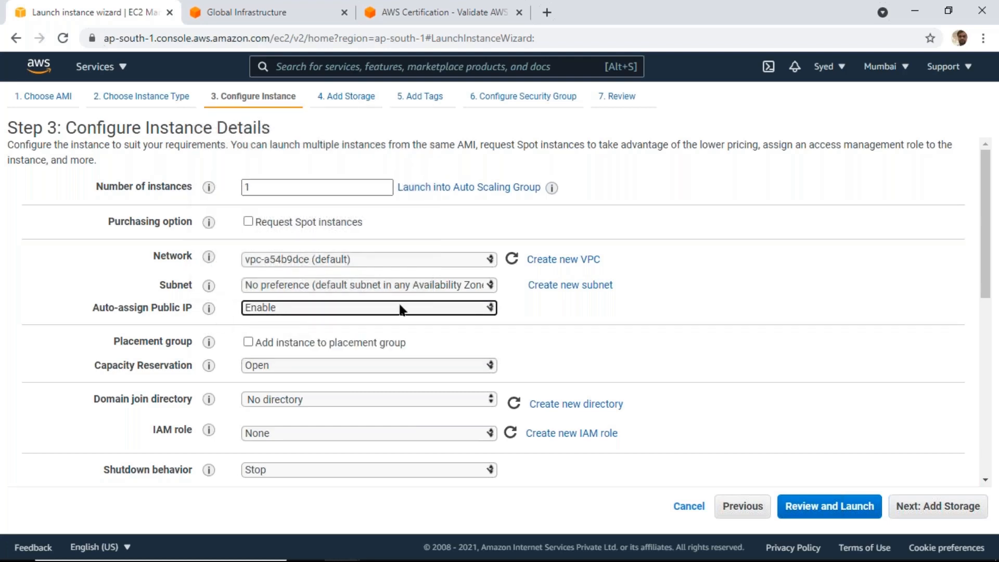
scroll(585, 307, "down", 5)
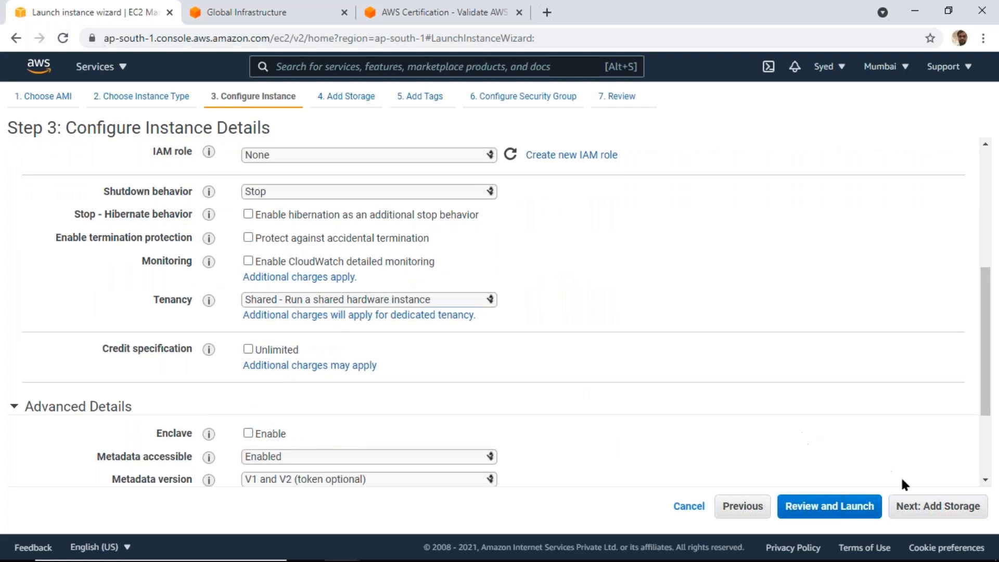
left_click(917, 507)
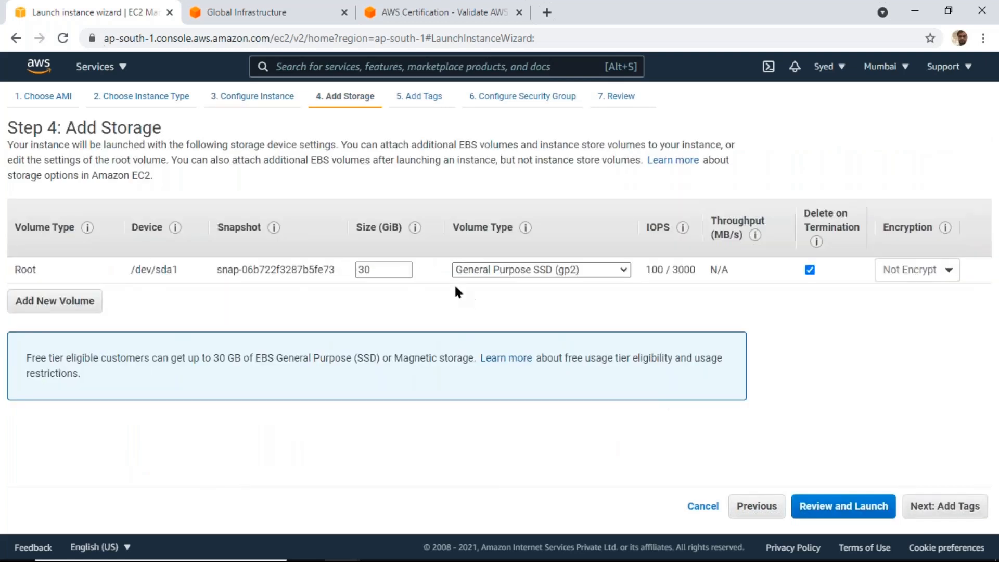
Keep the 30 GiB General Purpose SSD (gp2) root volume and proceed past the tags to the security group configuration
double_click(379, 272)
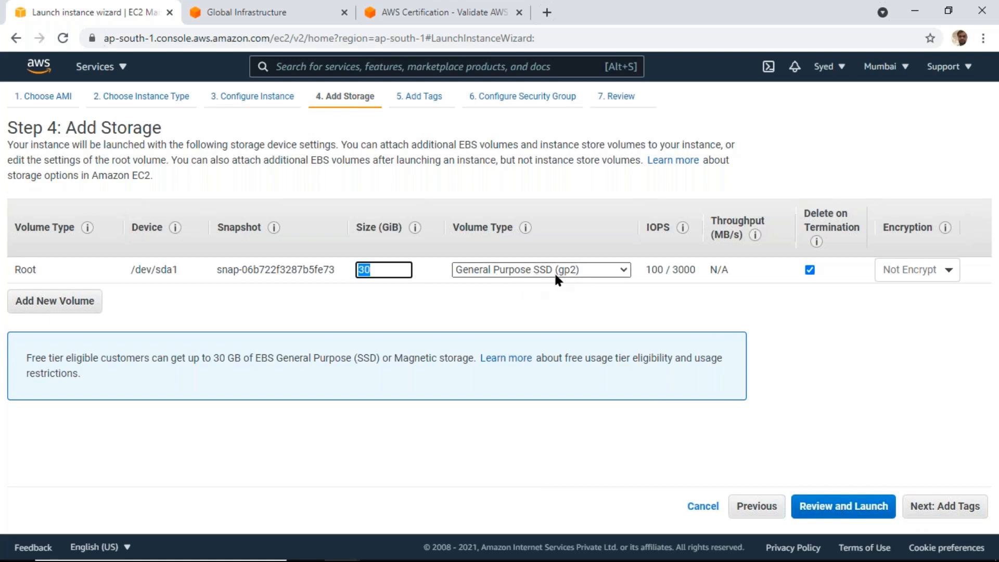
left_click(948, 508)
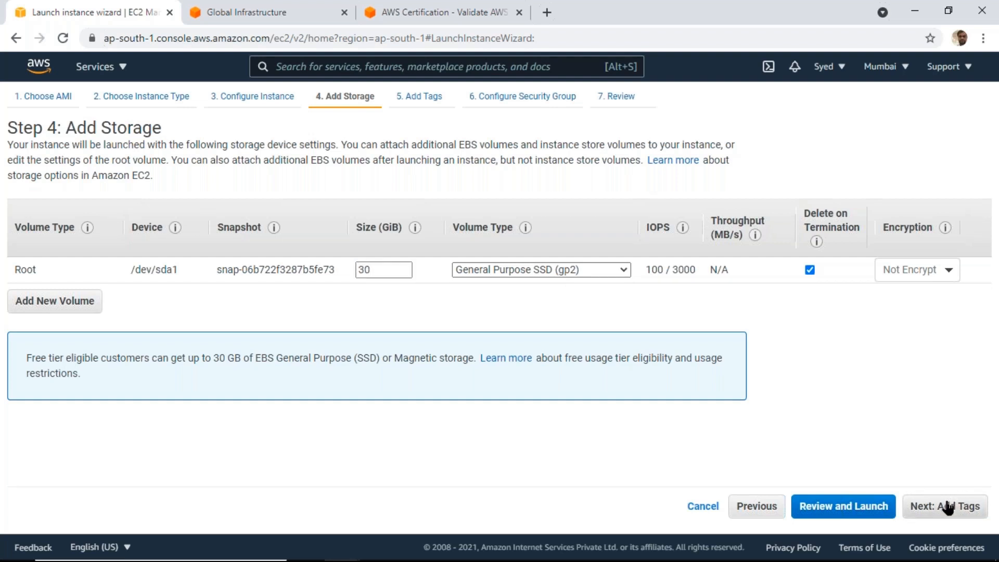
left_click(948, 508)
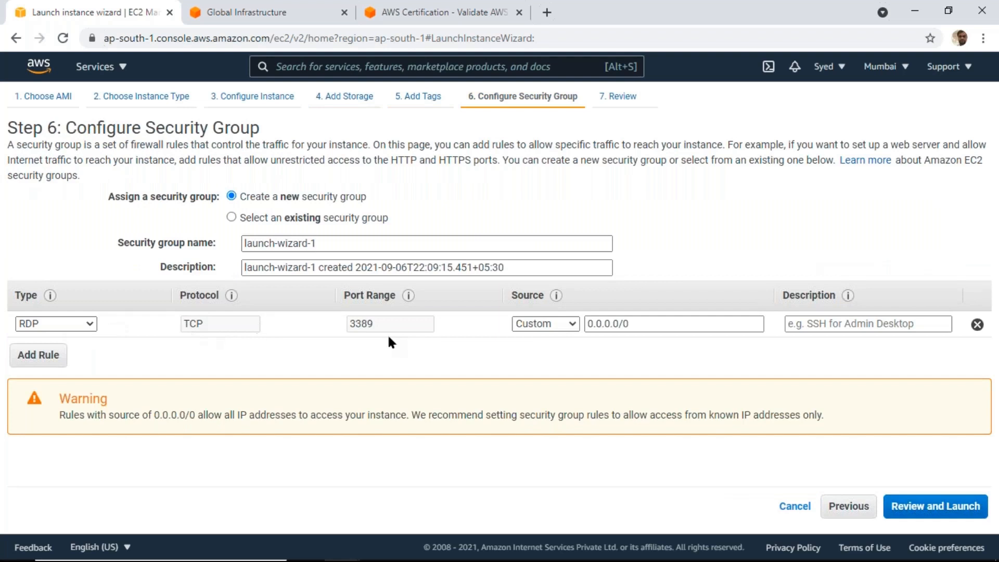
Try the My IP, Anywhere and Custom source options for the RDP rule of the new security group
left_click(636, 324)
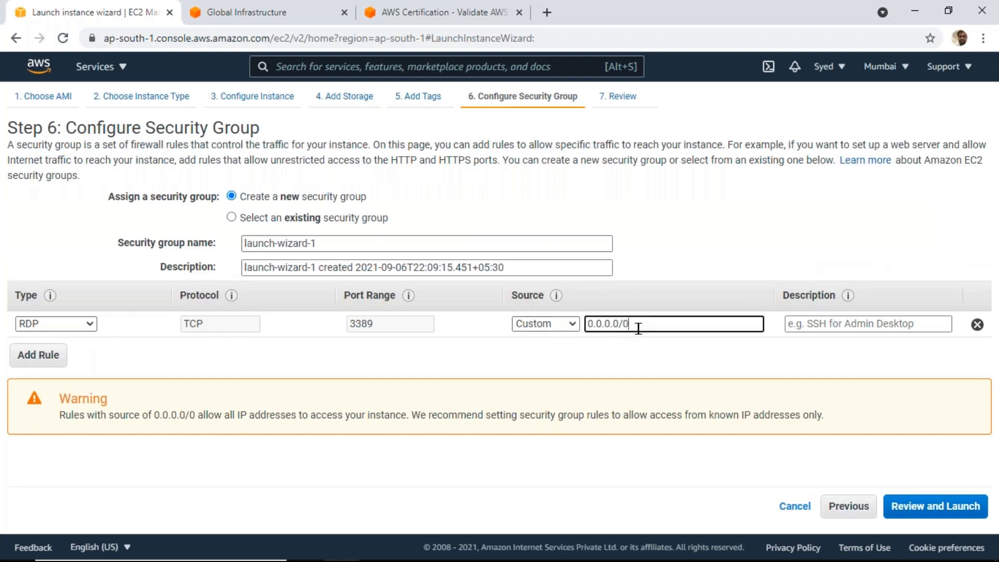
left_click(572, 325)
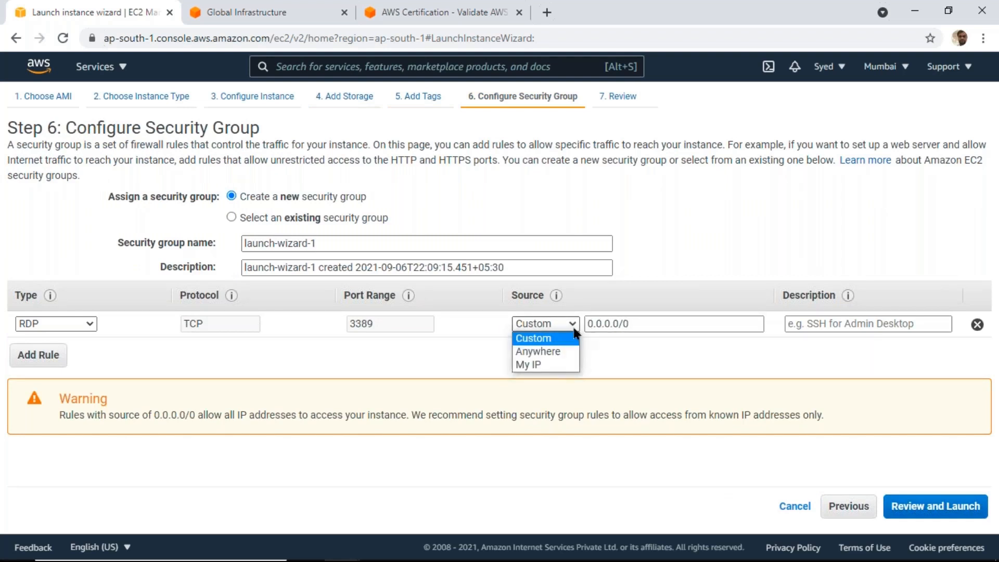
left_click(532, 366)
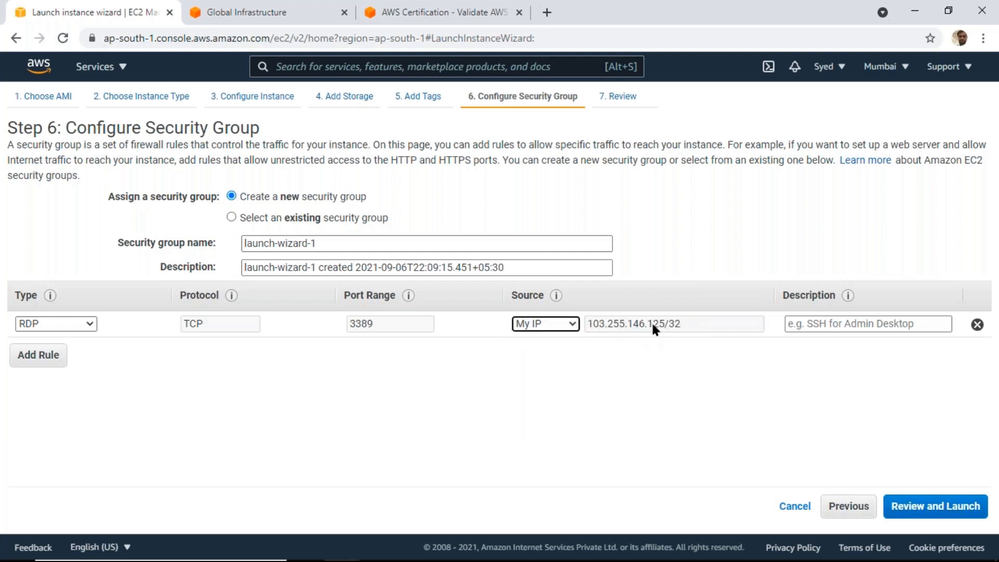
left_click(573, 324)
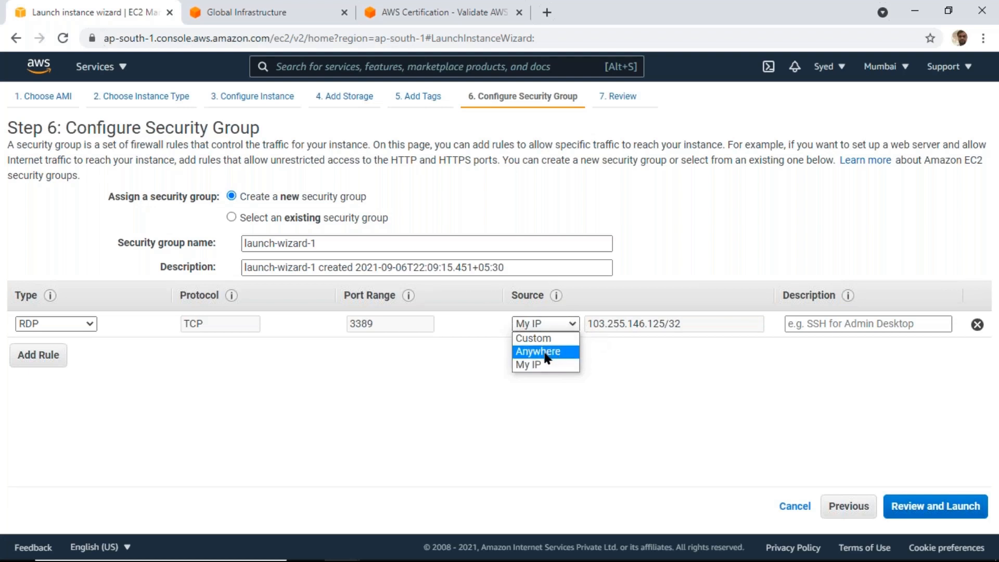
left_click(545, 354)
left_click(552, 325)
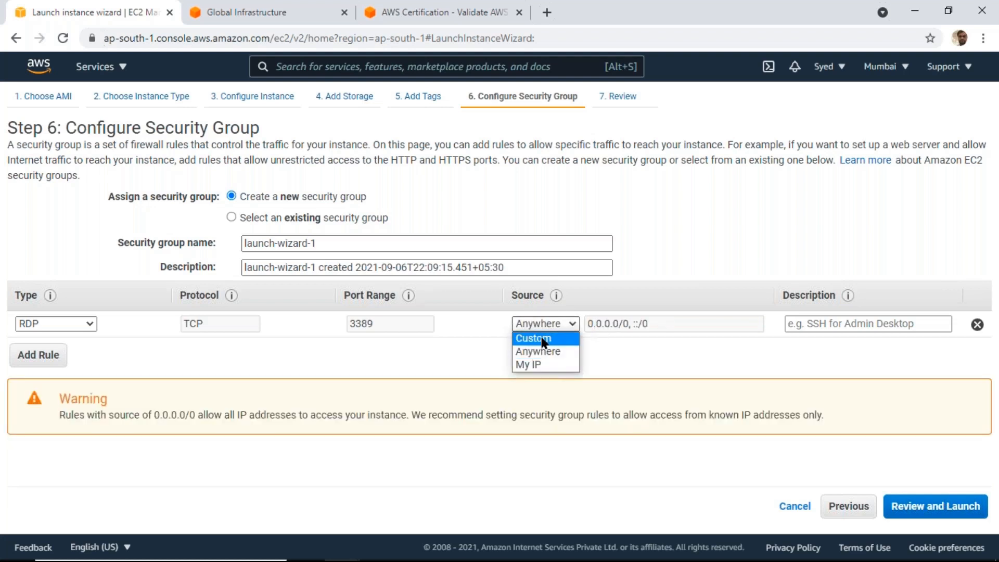
left_click(542, 338)
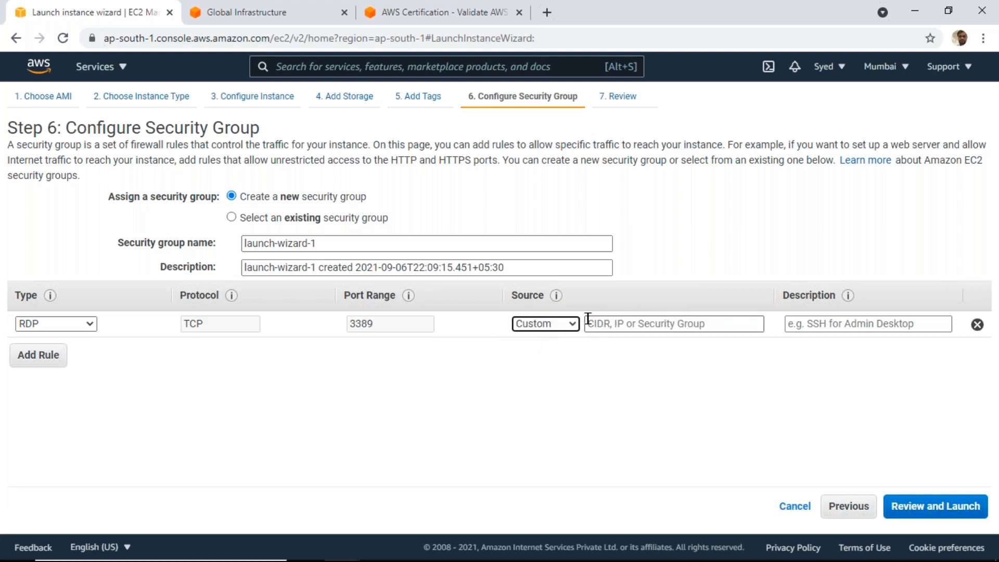
Set the RDP rule's source to Anywhere and proceed to the instance launch review
left_click(565, 323)
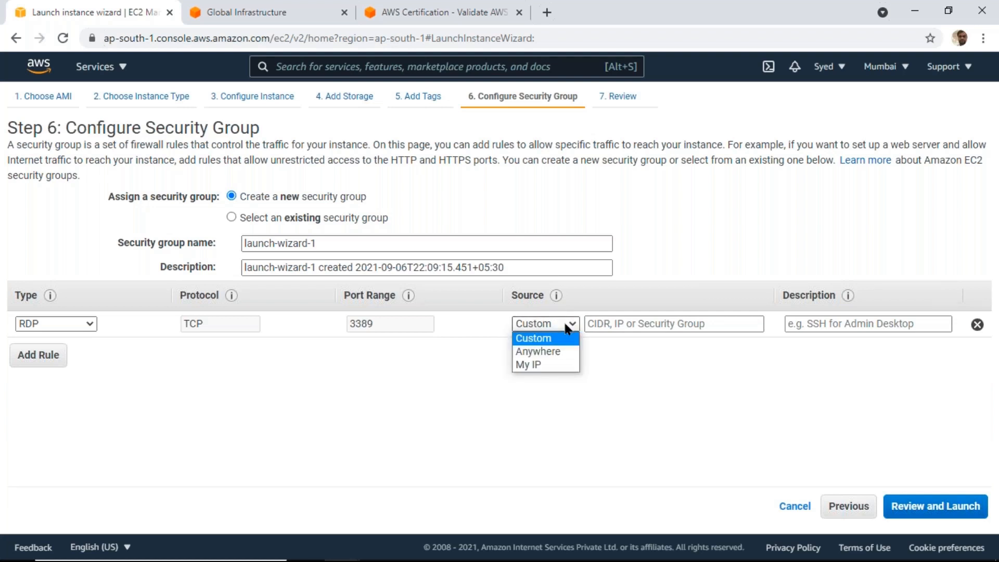
left_click(549, 357)
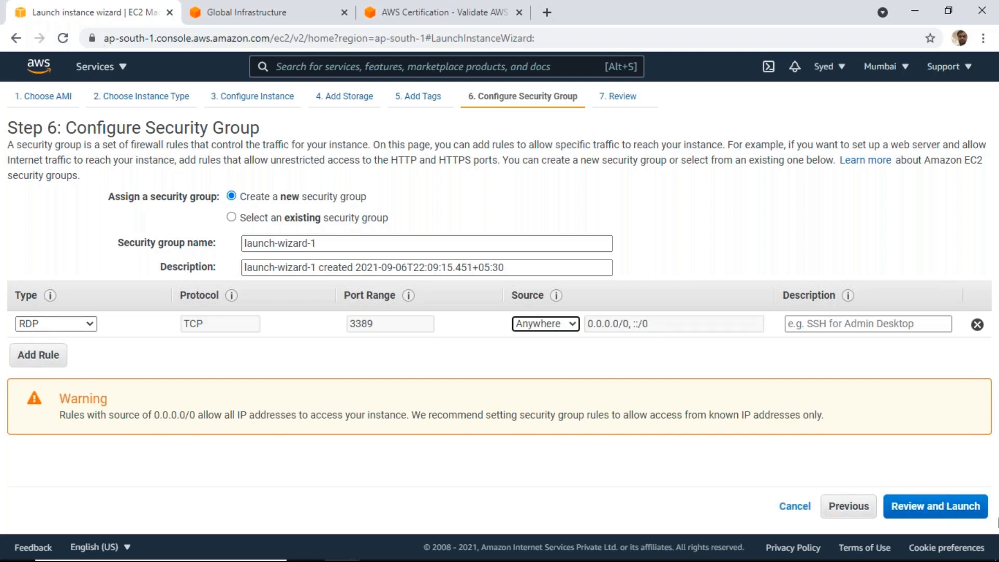
left_click(934, 510)
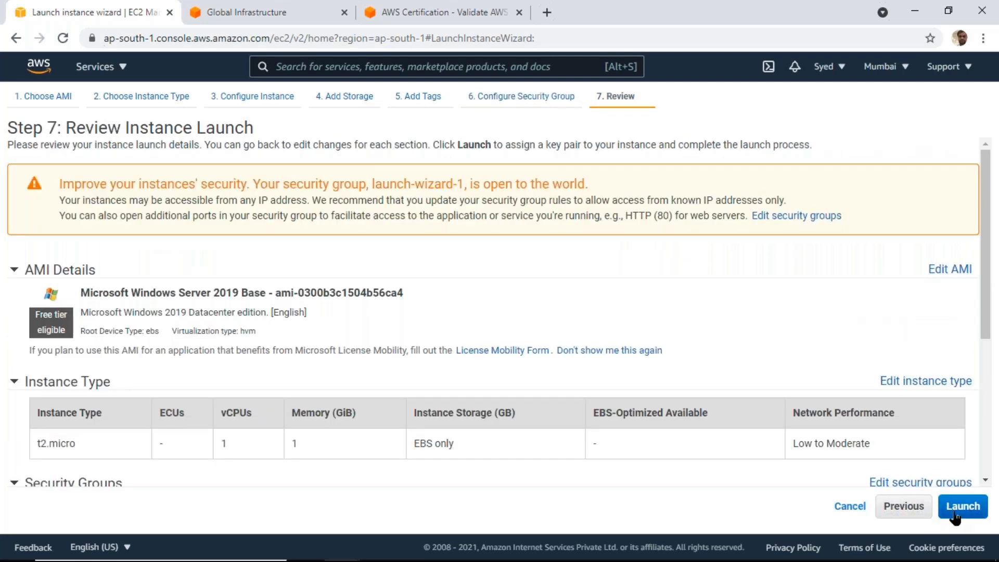
Start the launch, create a new RSA key pair named key1 and download its private key file
left_click(956, 515)
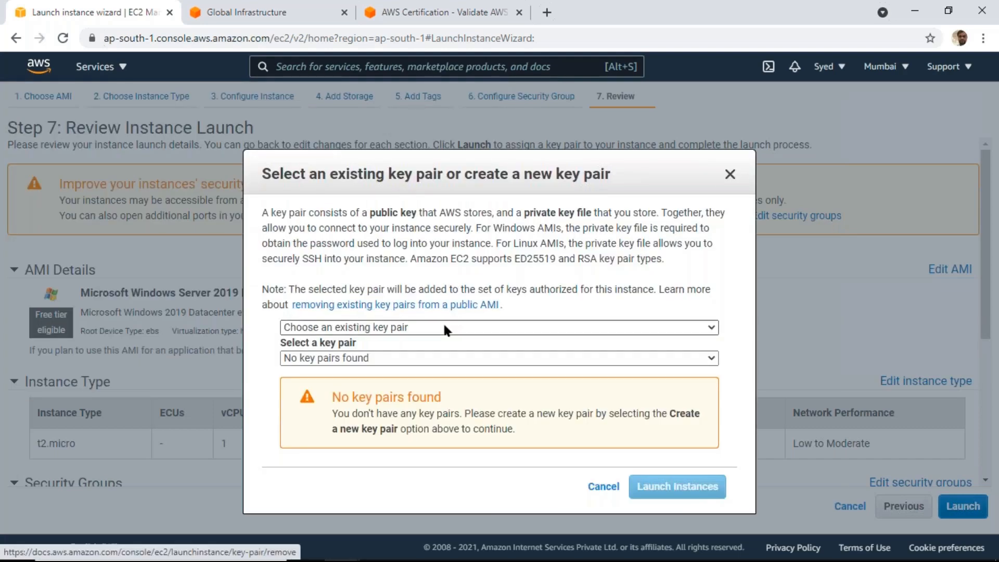
left_click(445, 327)
left_click(371, 355)
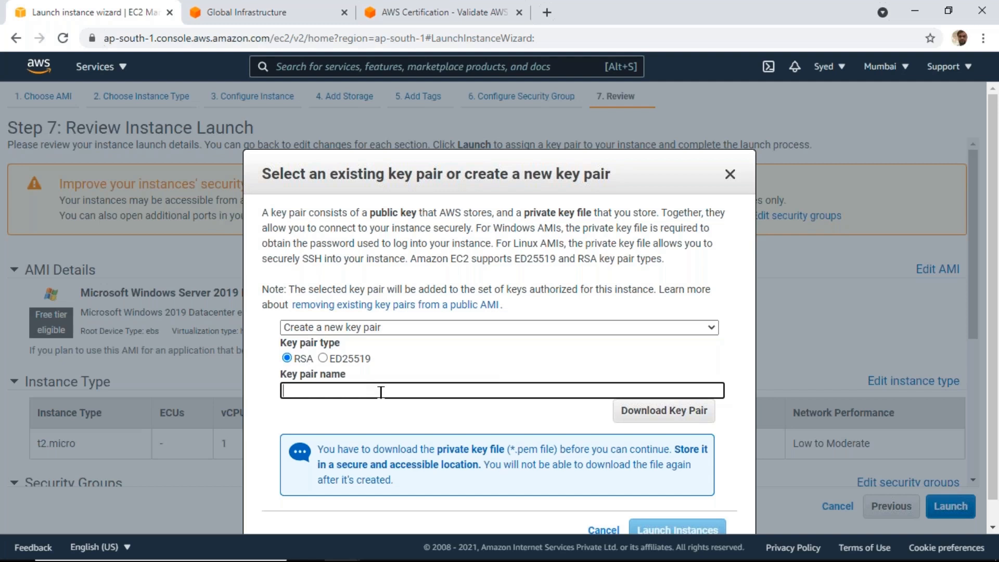
type("he")
key("BackSpace")
key("BackSpace")
type("key1")
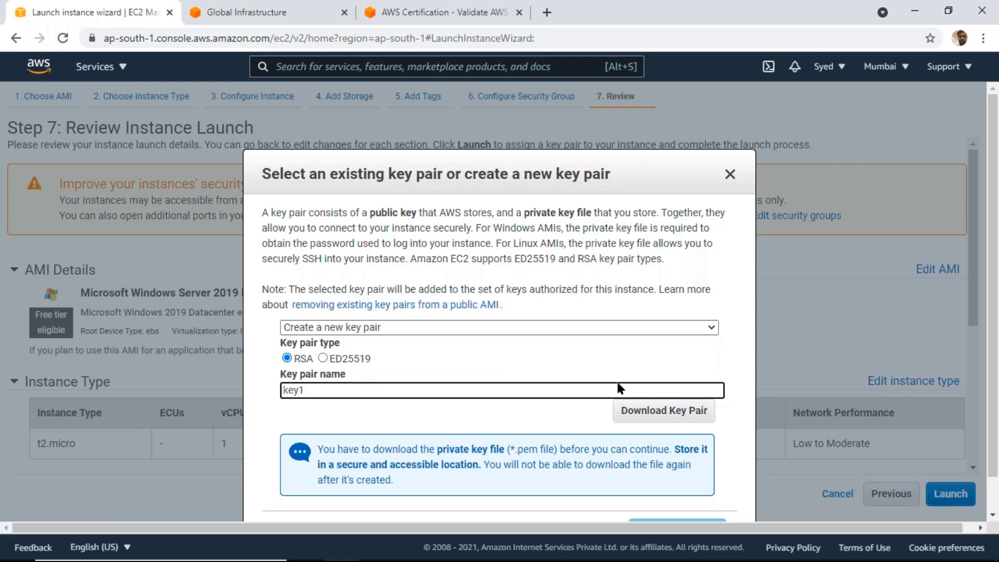
left_click(642, 412)
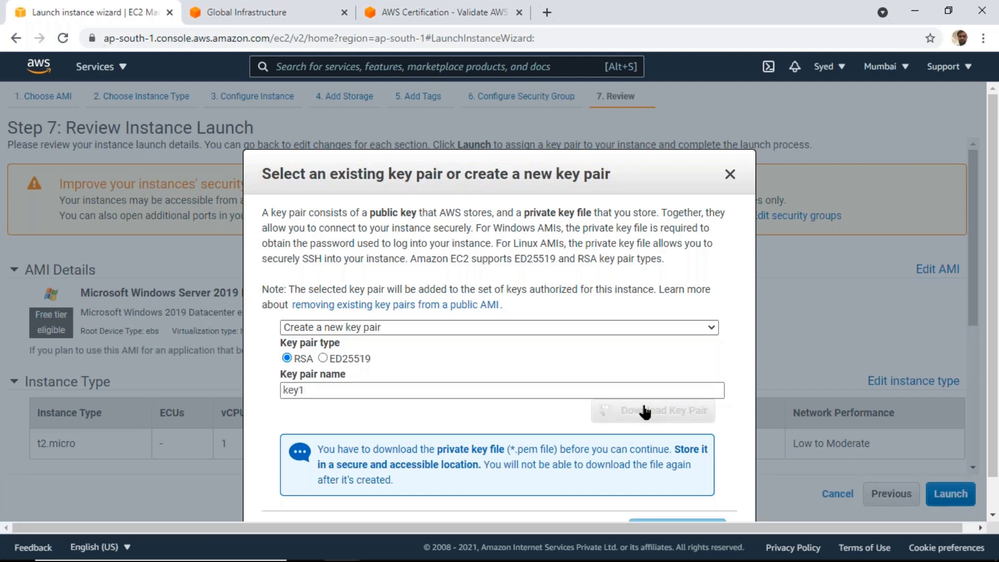
Launch the instance with the new key pair and open the instances list
scroll(393, 339, "down", 1)
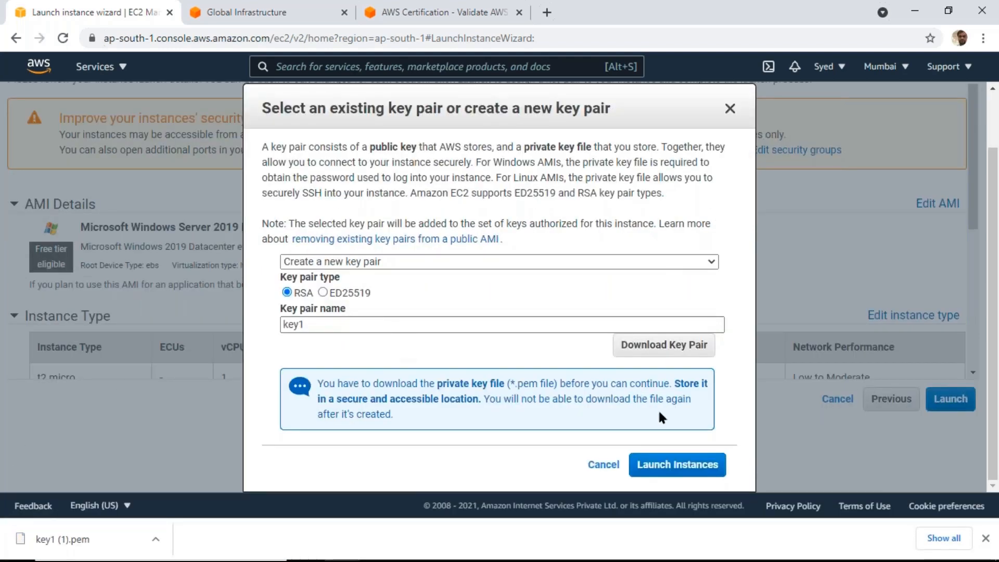
left_click(680, 465)
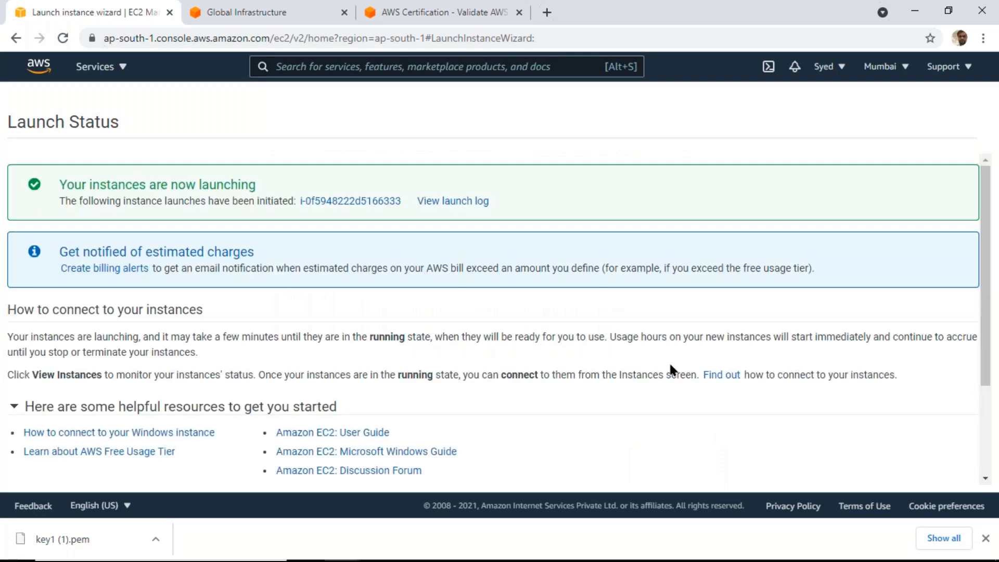
scroll(670, 364, "down", 3)
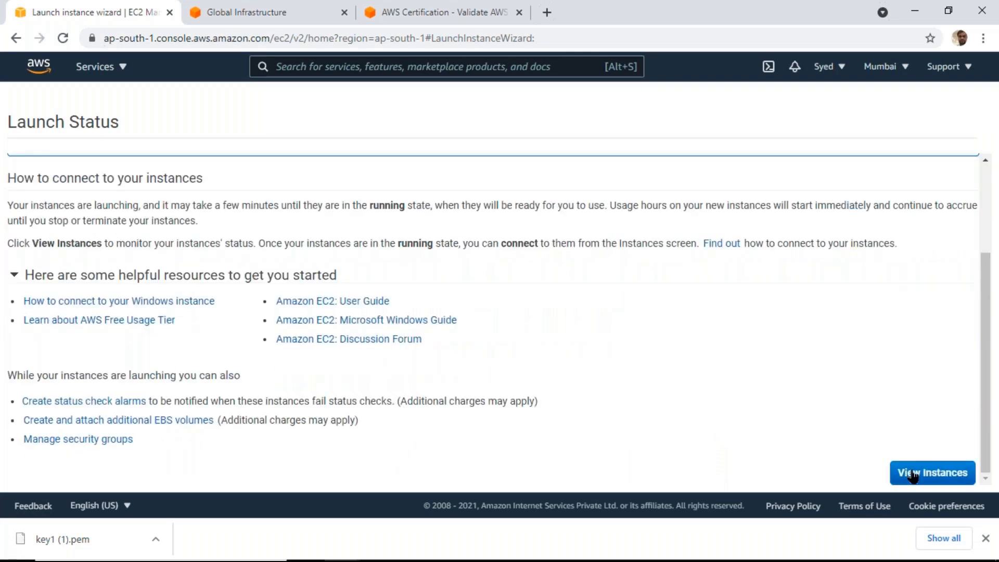
left_click(912, 473)
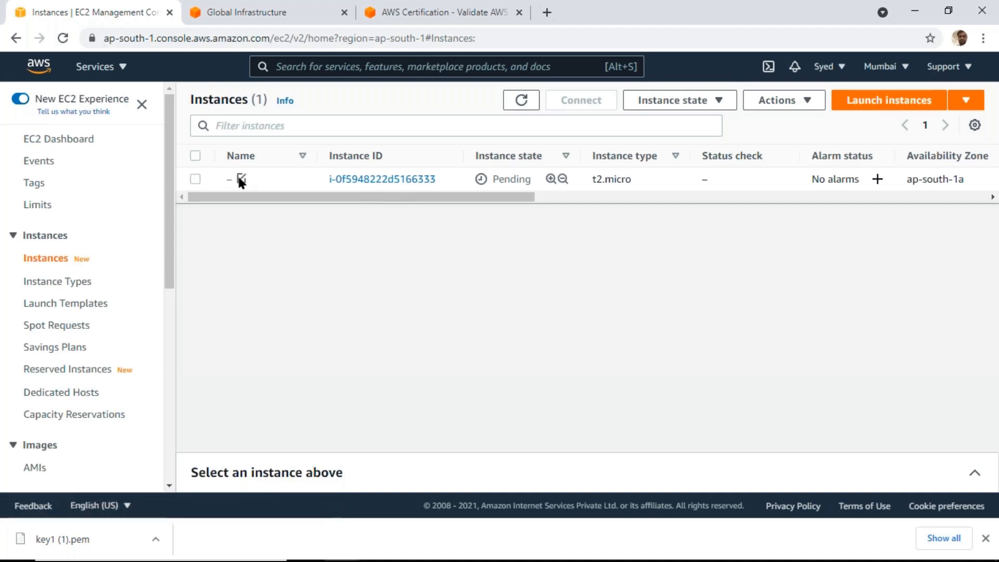
Name the newly launched instance win2019 and save the name
left_click(240, 178)
left_click(306, 196)
type("win2019")
left_click(427, 255)
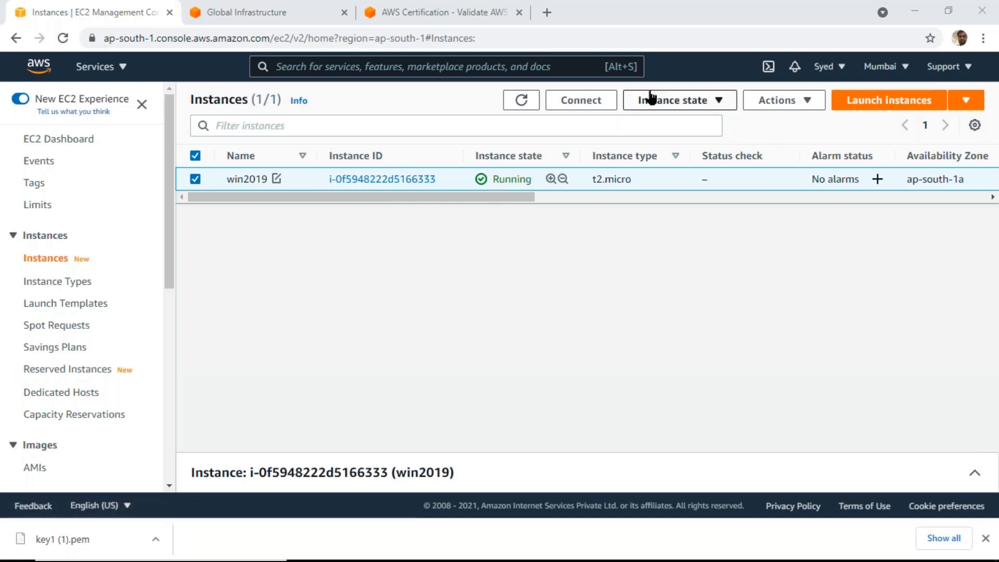
Refresh the instances list to check the status of win2019, and look at the available AWS regions
left_click(521, 100)
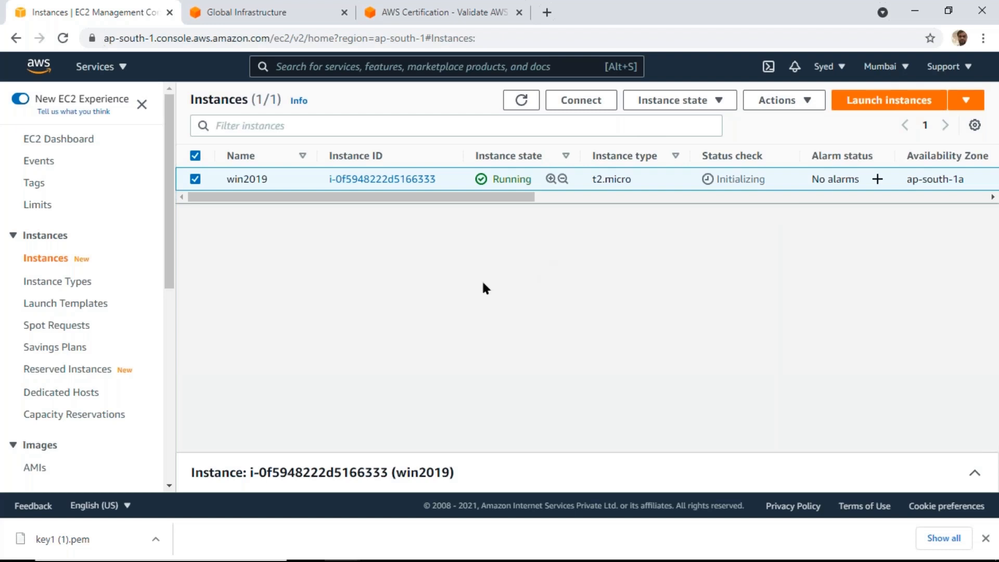
left_click(905, 72)
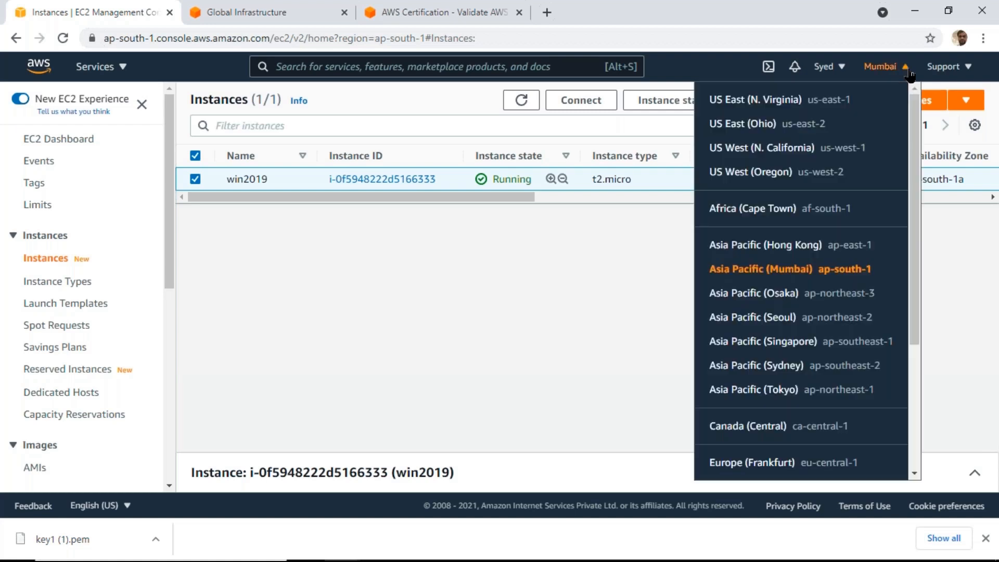
left_click(608, 322)
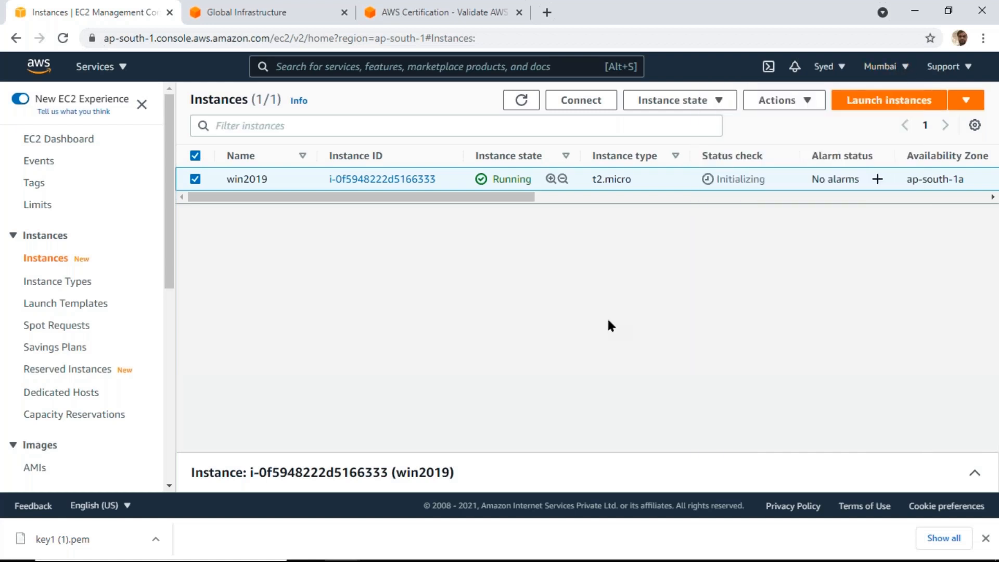
left_click(520, 101)
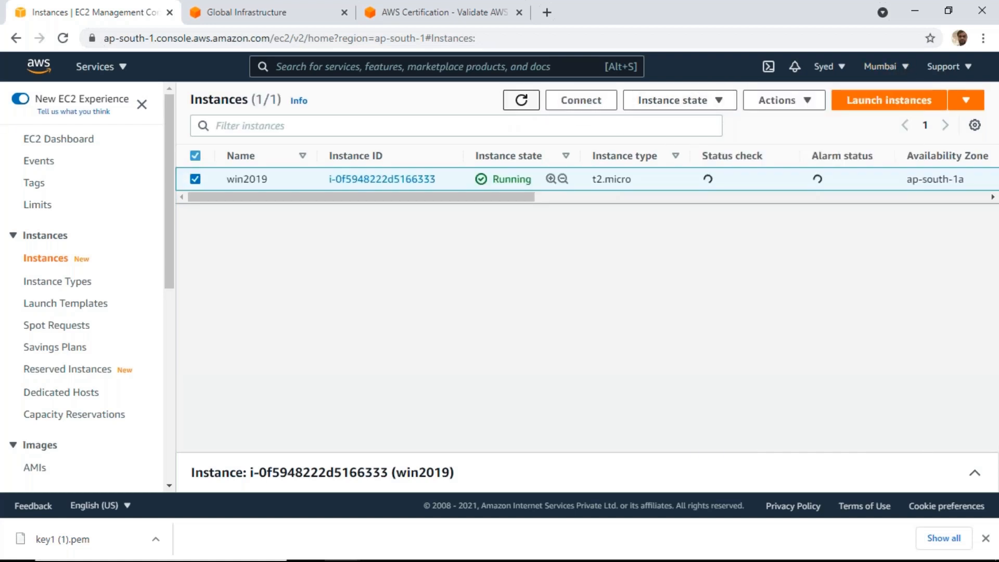
left_click(520, 101)
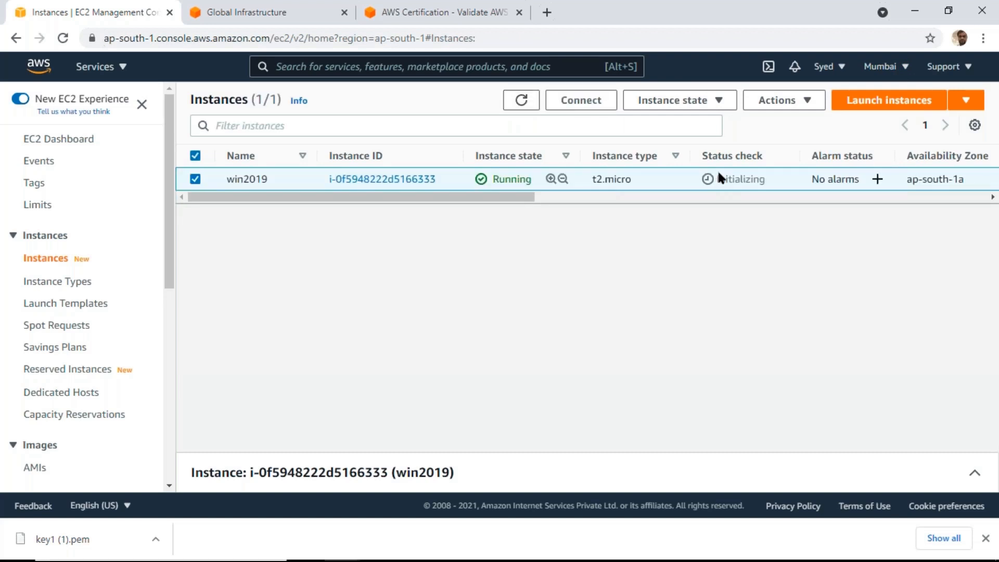
left_click(524, 102)
Open the list of all AWS services and look through its categories, from compute to database, migration and analytics
left_click(112, 69)
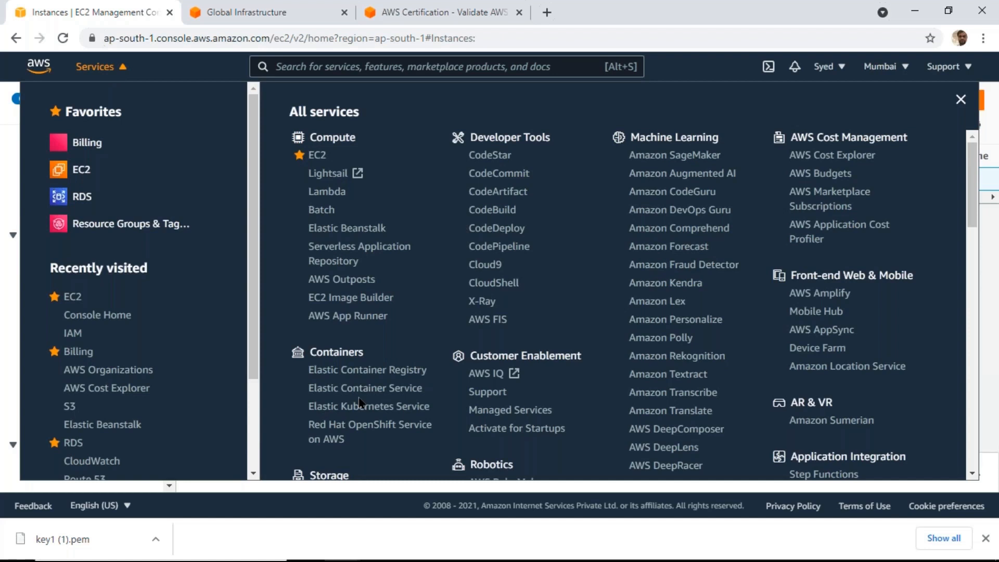
scroll(361, 403, "down", 1)
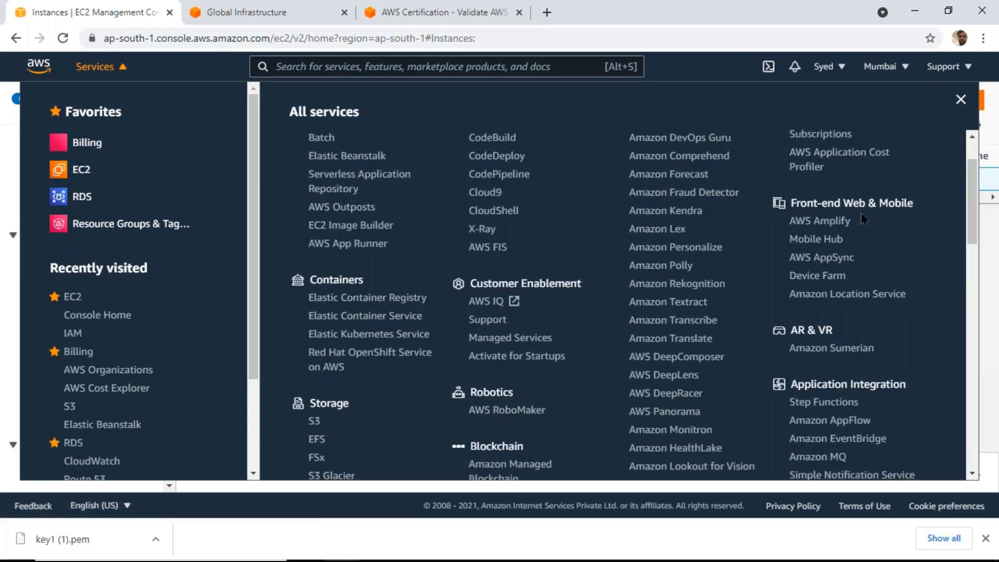
scroll(864, 220, "up", 2)
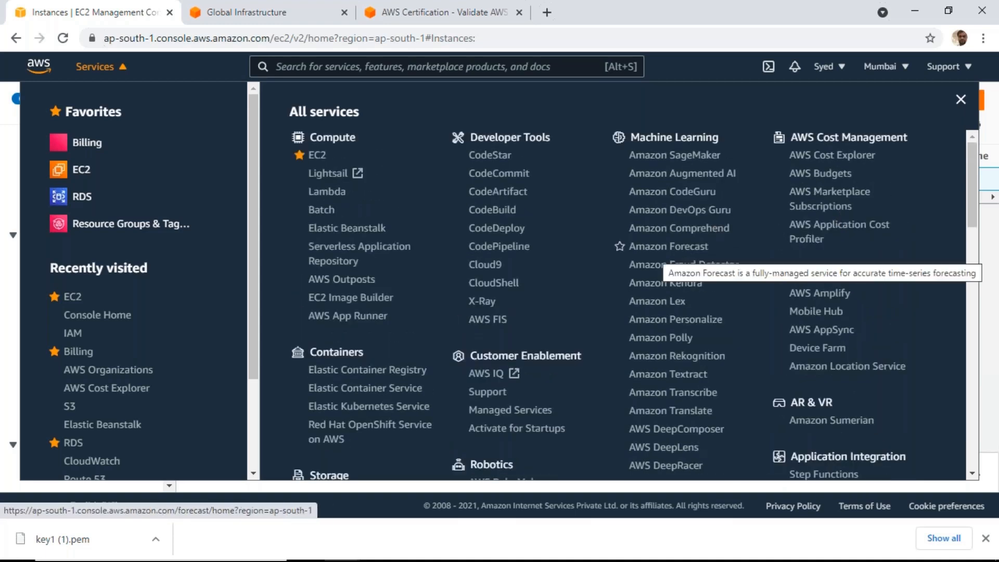
scroll(672, 246, "down", 6)
scroll(661, 247, "down", 1)
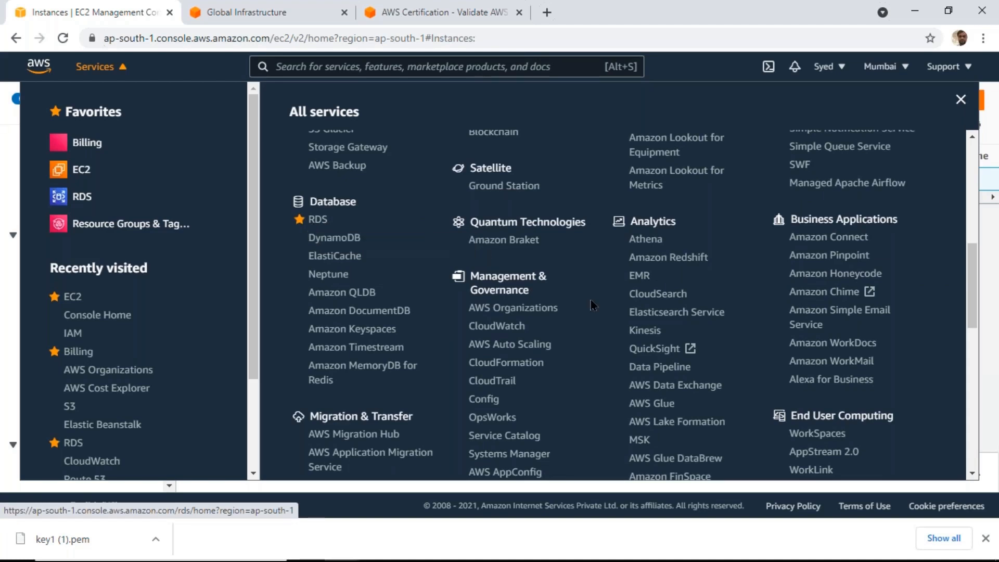
scroll(593, 304, "down", 4)
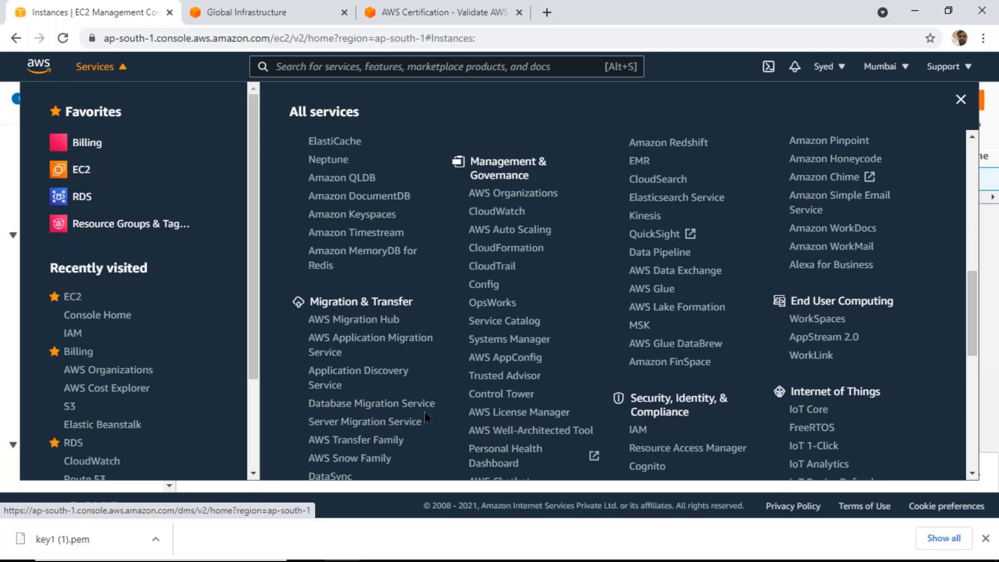
Look through the remaining AWS service categories, from migration and networking to security, media services, IoT and game development
scroll(627, 412, "down", 2)
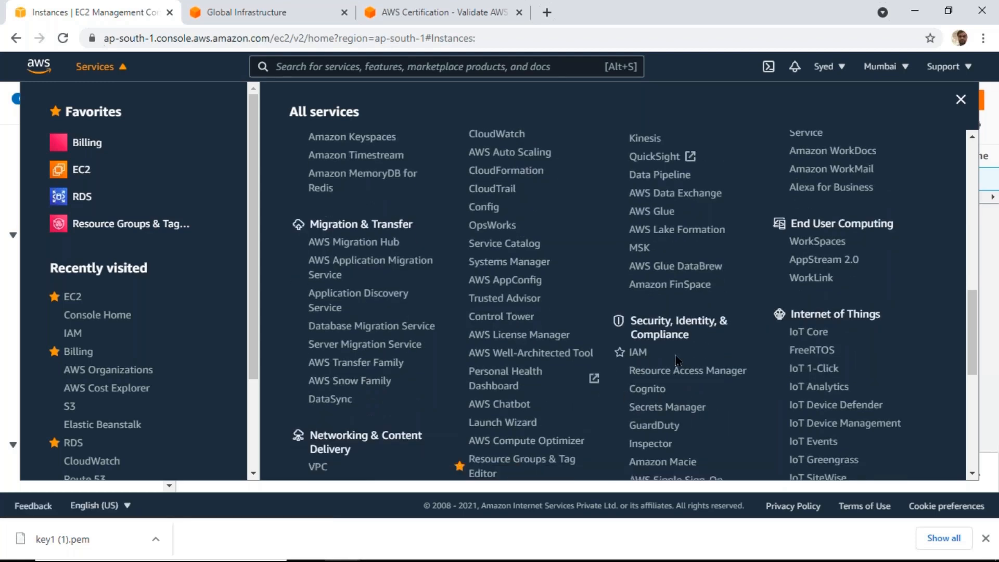
scroll(677, 359, "down", 2)
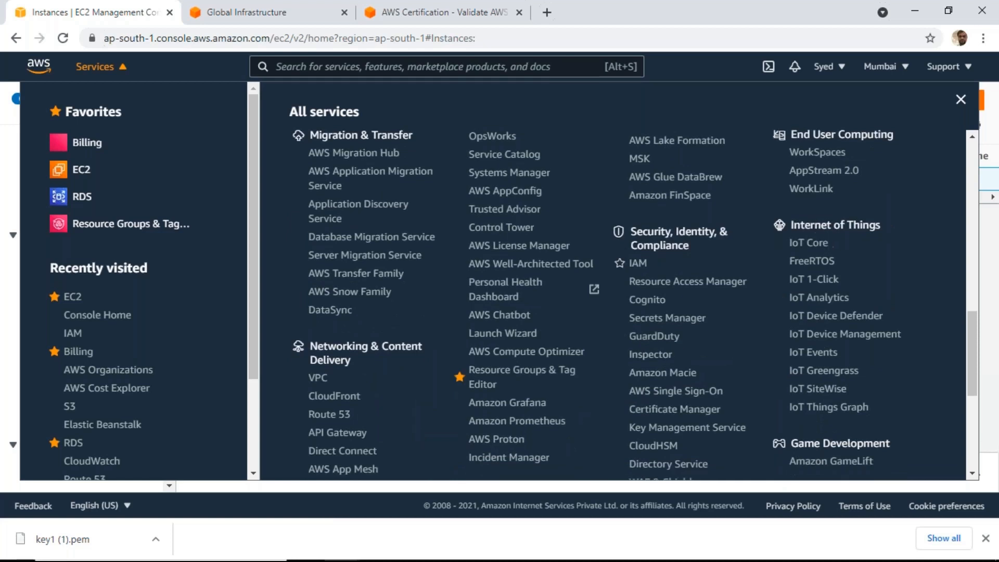
scroll(352, 263, "down", 3)
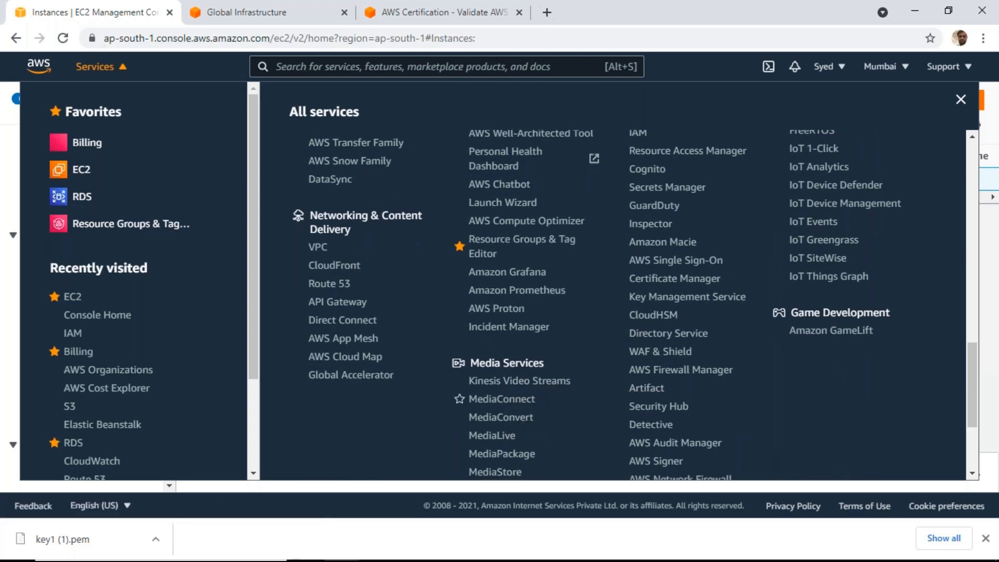
scroll(550, 273, "down", 3)
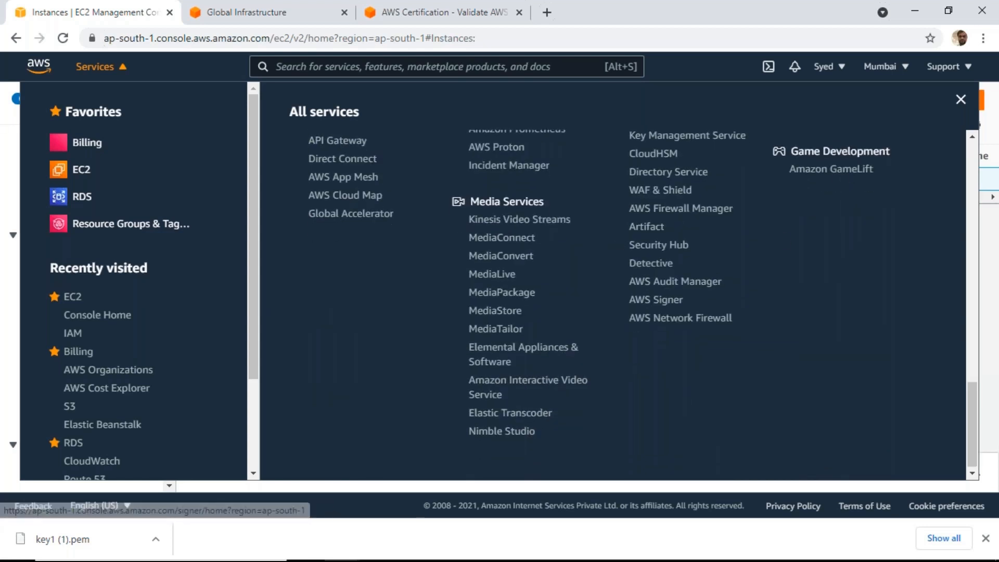
scroll(550, 273, "up", 15)
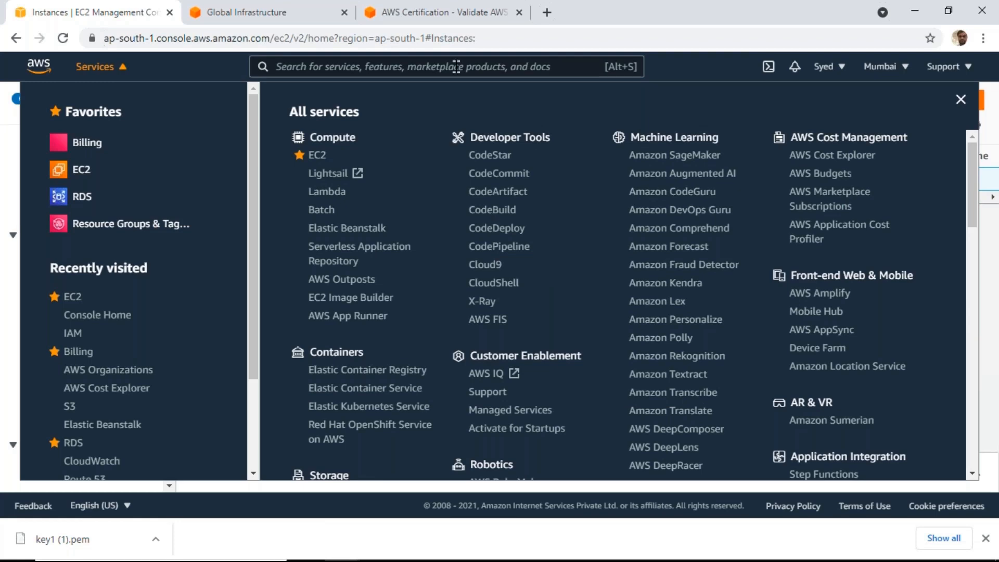
Look briefly at the AWS certification page again and return to the EC2 console
left_click(247, 10)
left_click(441, 9)
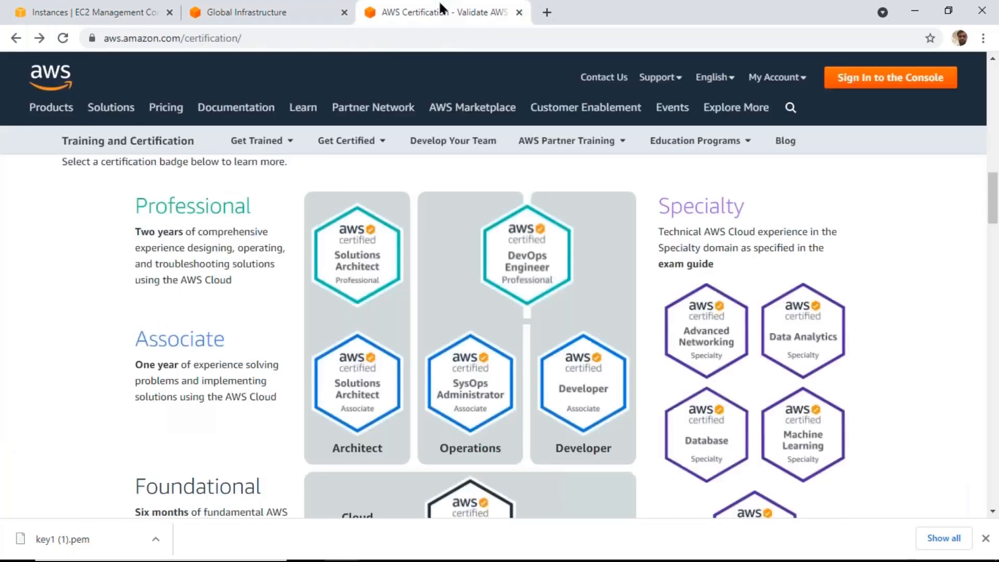
left_click(127, 15)
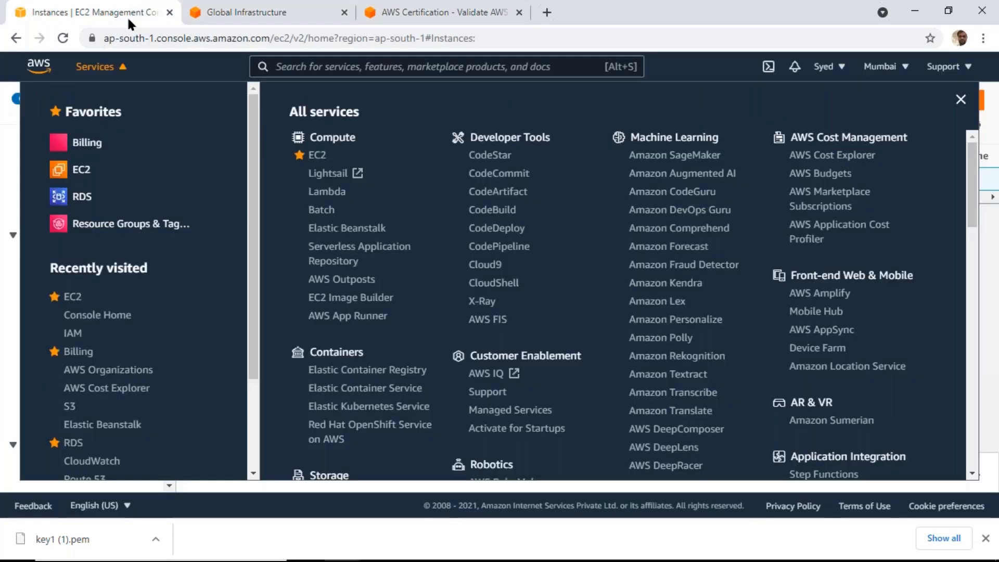
Close the services list, refresh the instances list and check the status checks of win2019
left_click(2, 186)
left_click(521, 101)
left_click_drag(727, 182, 790, 179)
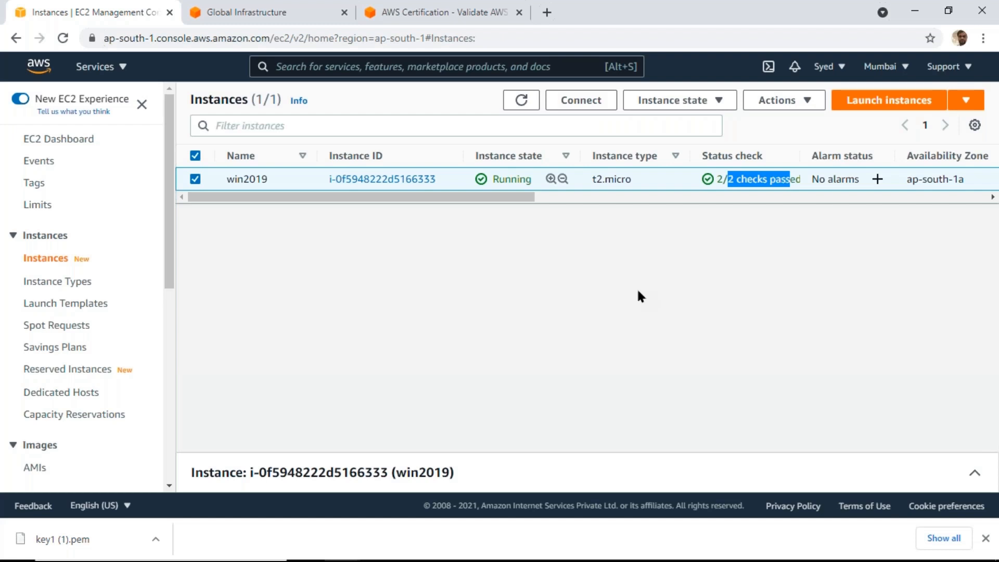
Open the connection options for win2019 and show the RDP client details with the Administrator user name
left_click(583, 101)
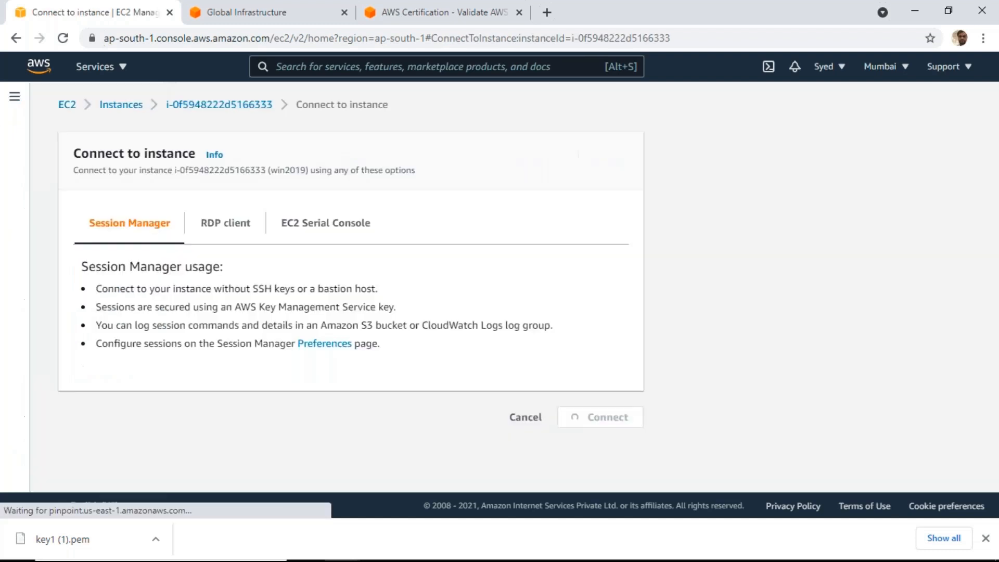
left_click(225, 224)
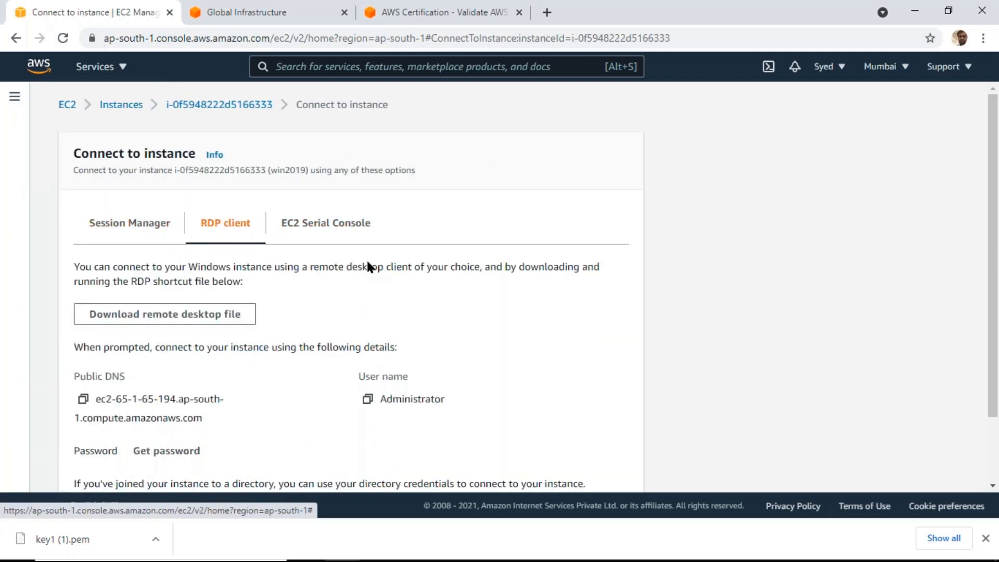
scroll(367, 259, "down", 2)
left_click_drag(380, 314, 461, 321)
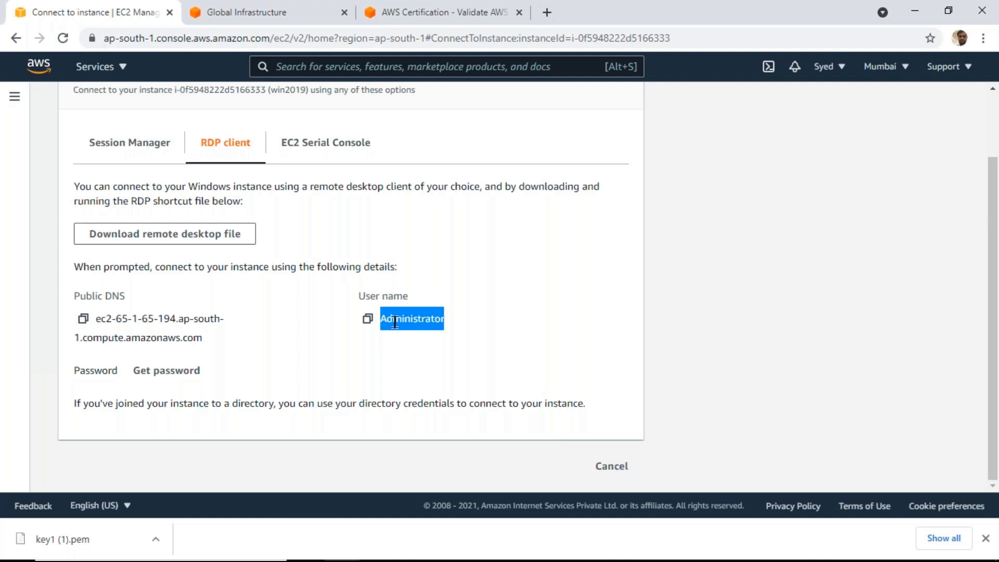
Decrypt the instance's Windows password with the key pair file key1 (1).pem from the Downloads folder
left_click(165, 372)
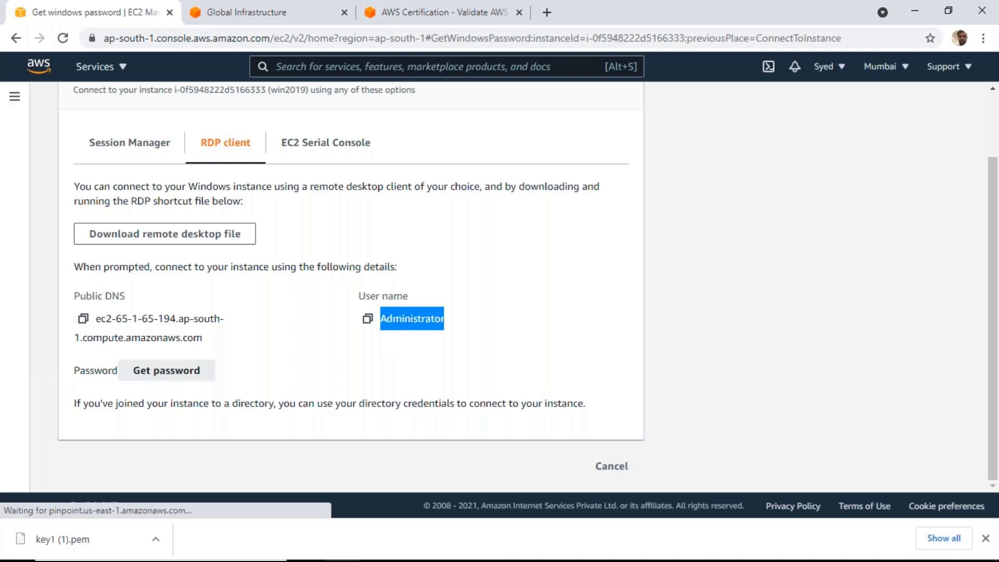
left_click(112, 335)
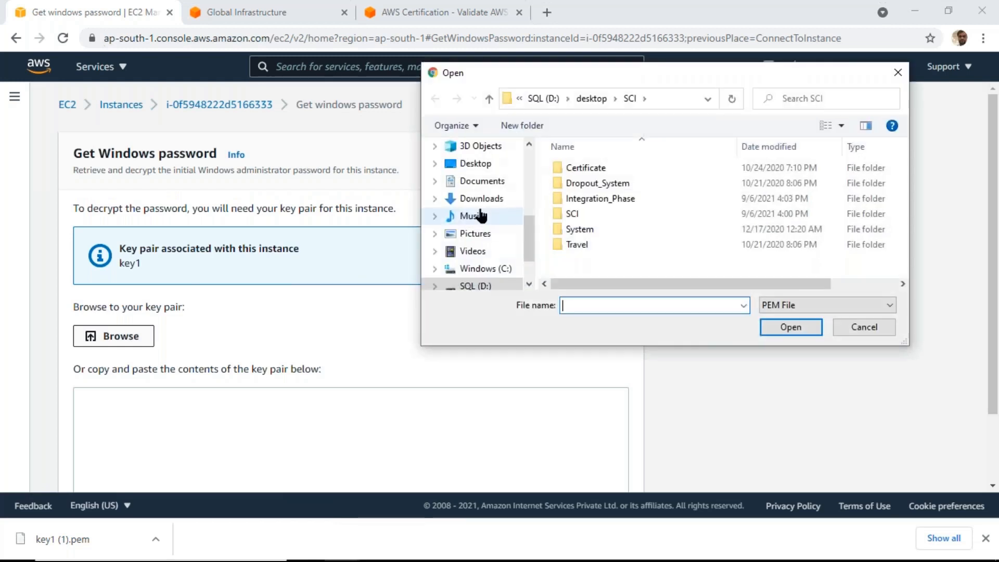
left_click(482, 199)
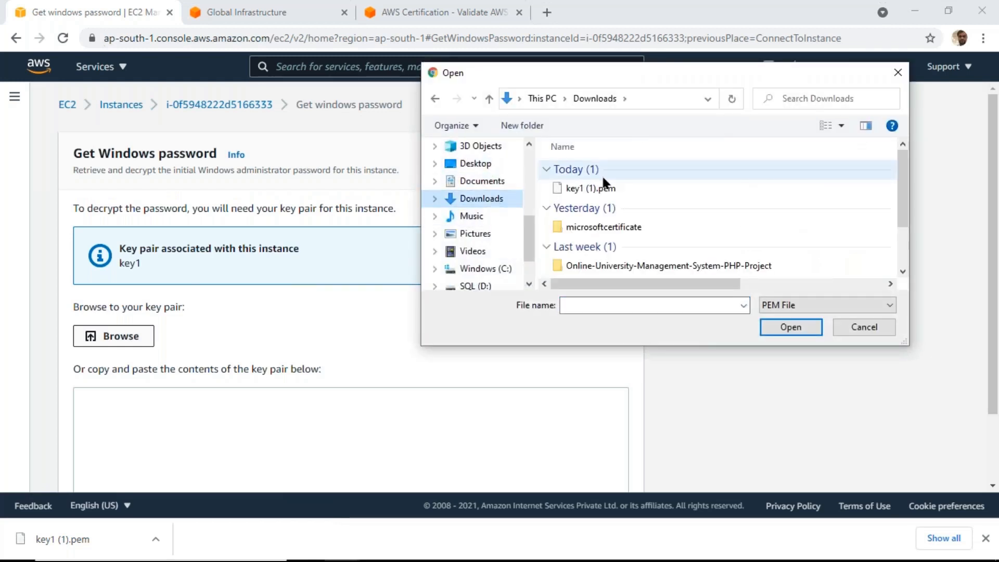
double_click(601, 188)
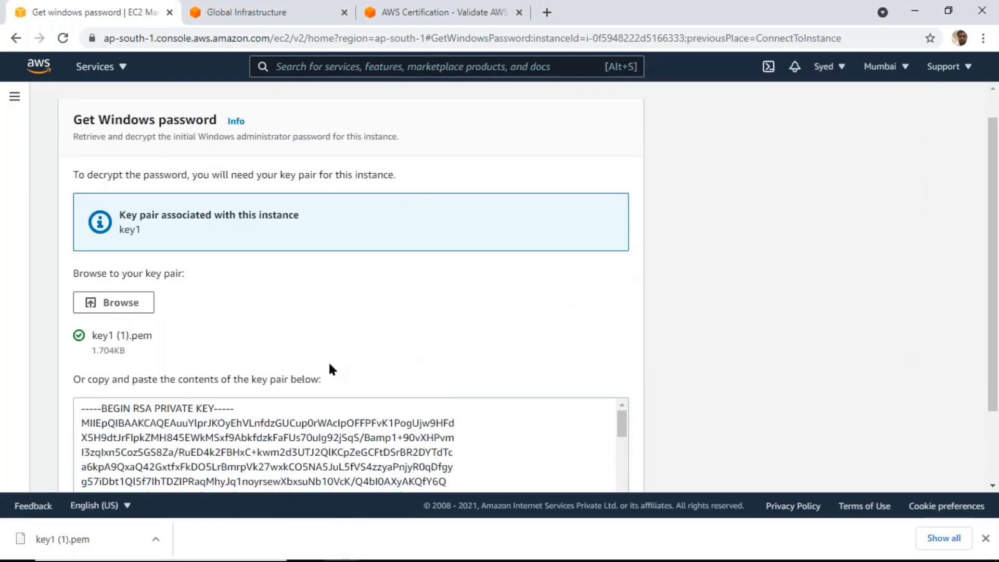
scroll(328, 360, "down", 3)
left_click(551, 468)
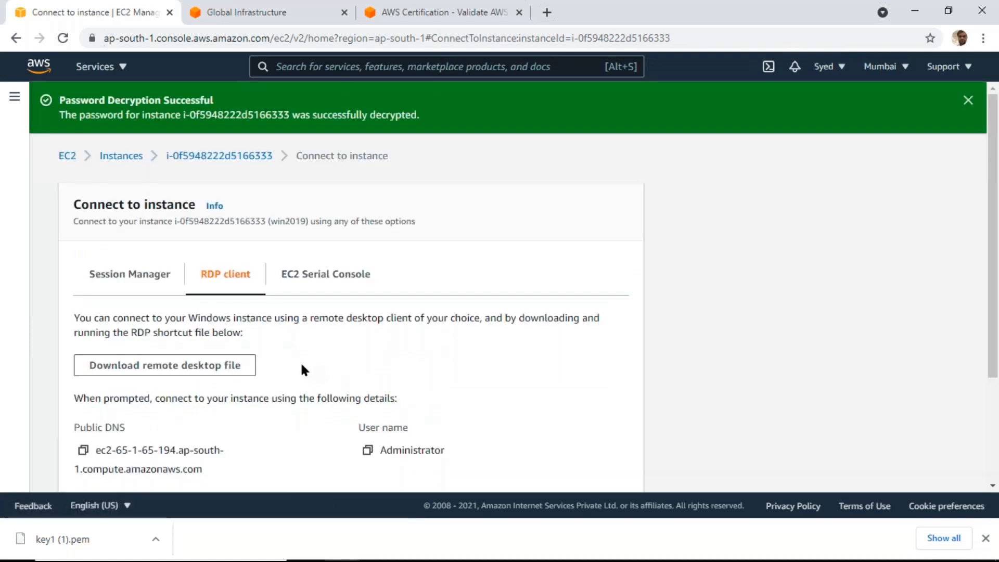
Copy the decrypted administrator password, and download the remote desktop file for win2019 and start its connection
left_click(84, 417)
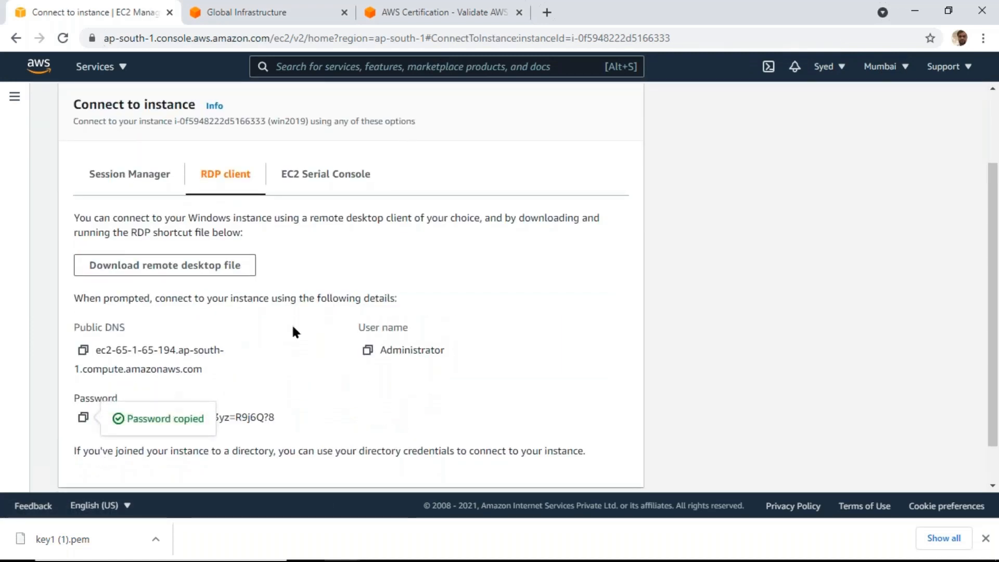
left_click(217, 272)
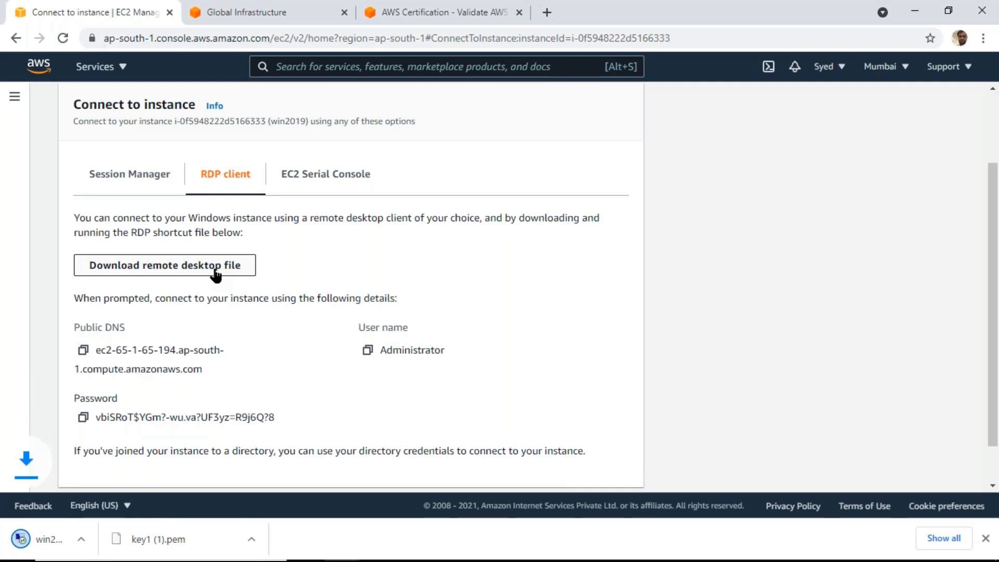
left_click(80, 532)
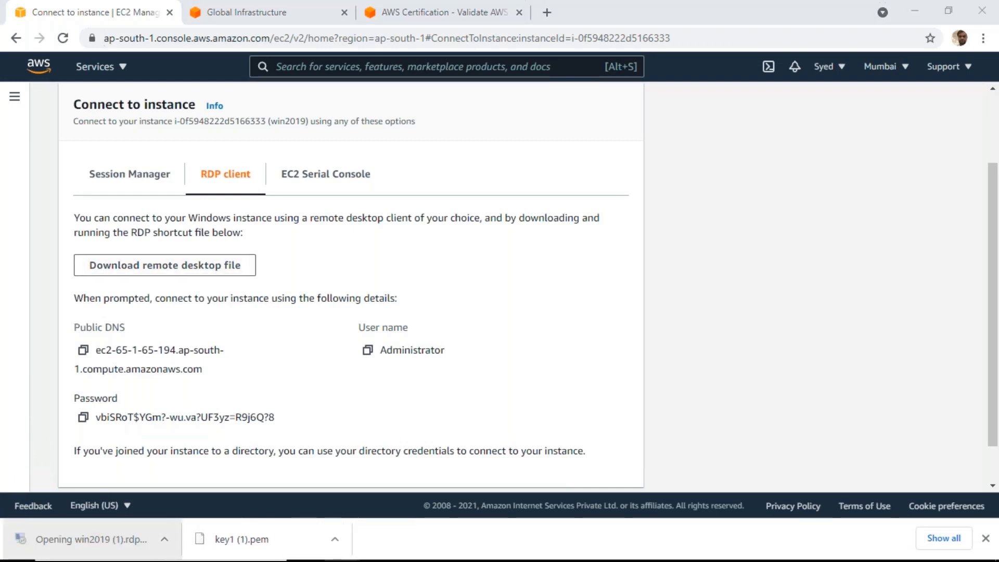
left_click(601, 372)
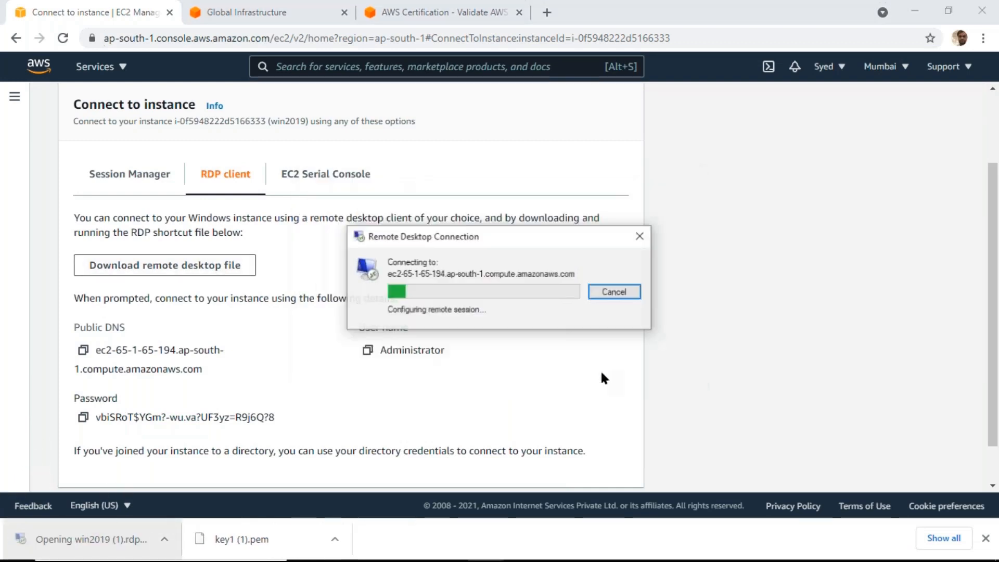
Sign in to the remote desktop with the copied administrator password and accept the untrusted certificate without being asked again for this computer
right_click(409, 272)
left_click(441, 286)
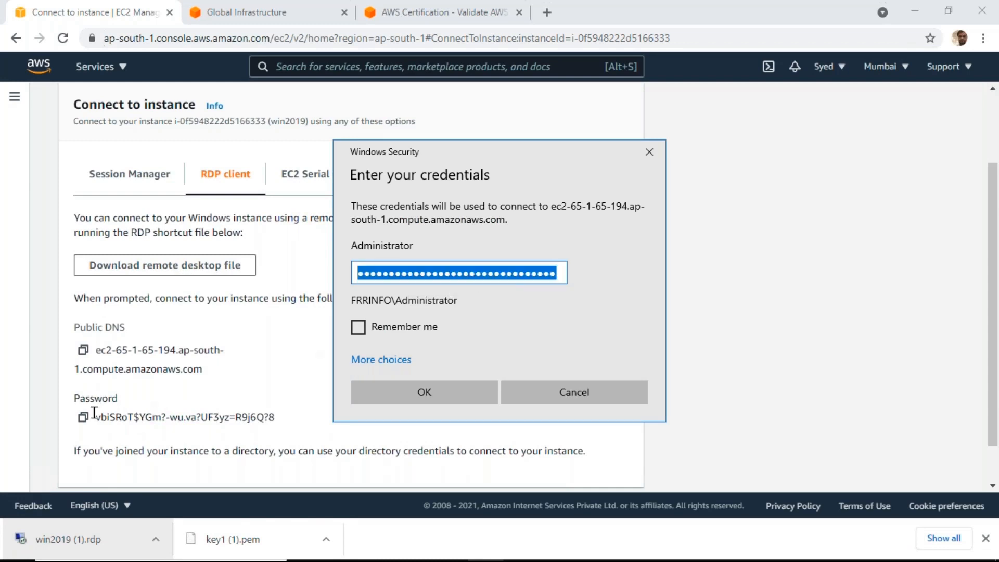
left_click(447, 388)
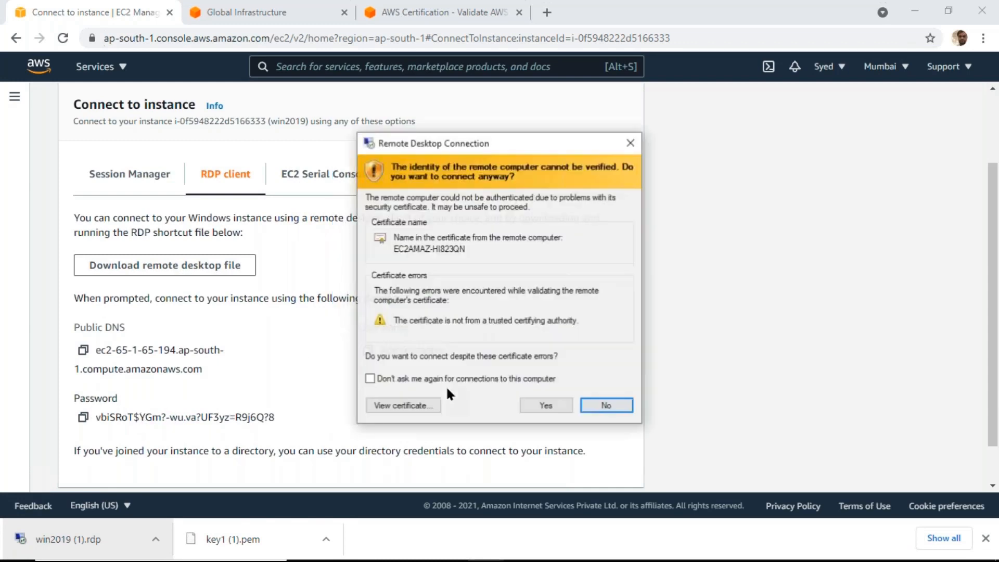
left_click(477, 379)
left_click(550, 402)
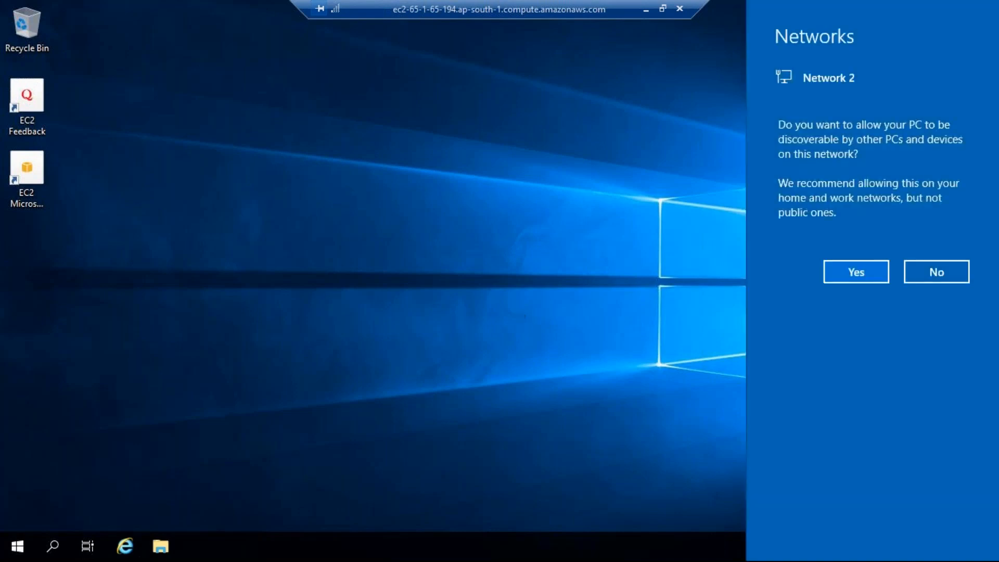
Decline network discovery on the remote Windows server and shut the server down from within the session
left_click(920, 270)
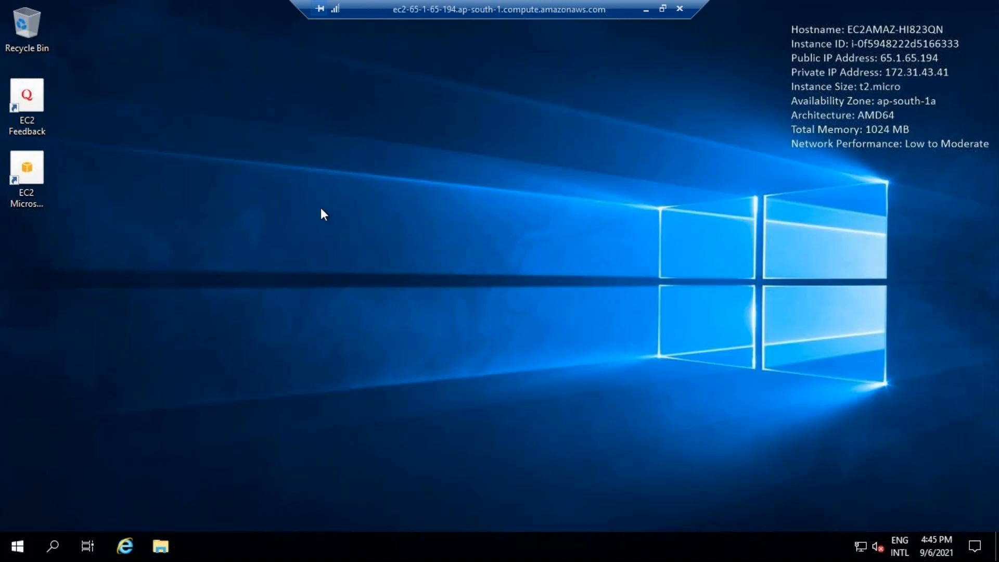
left_click(12, 548)
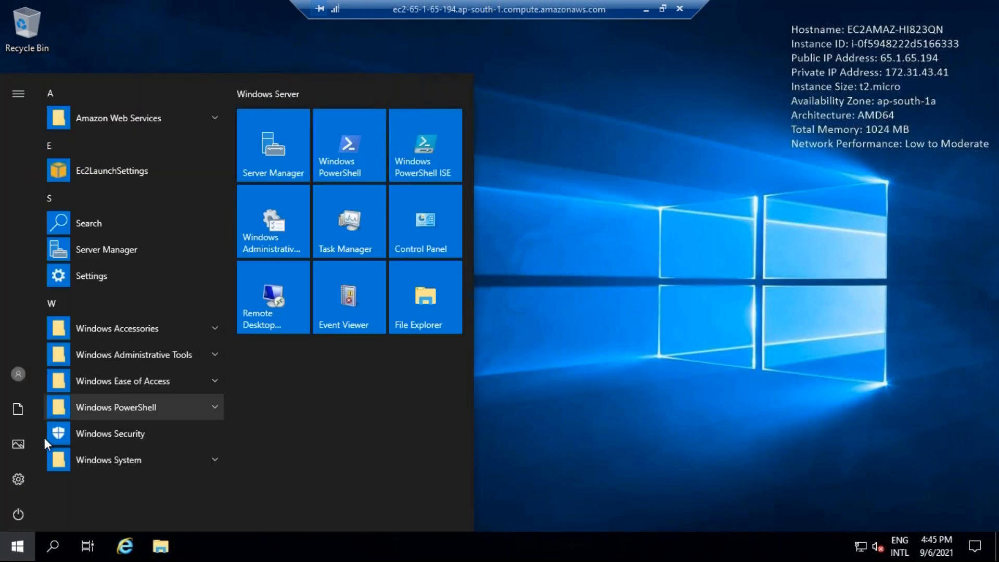
left_click(19, 512)
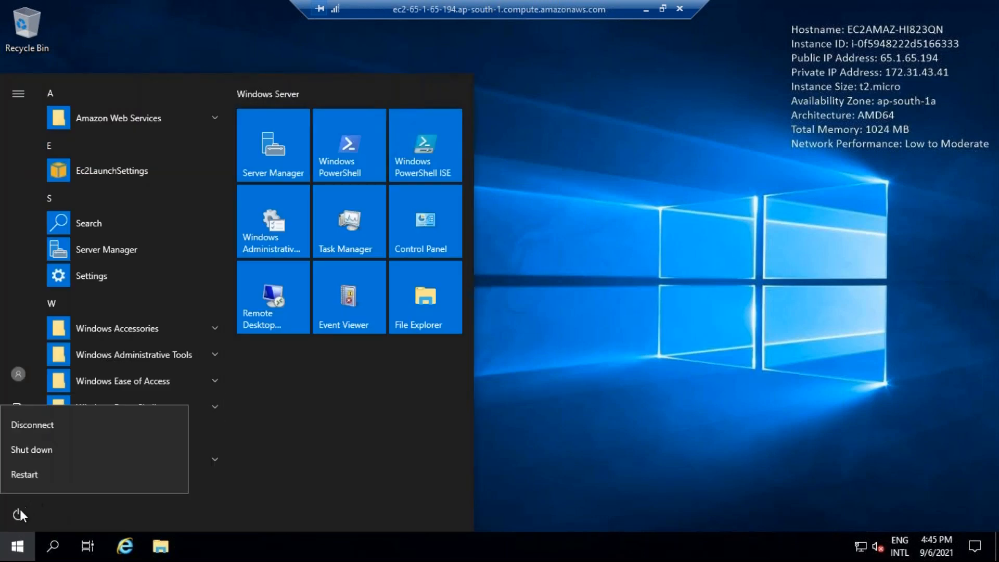
left_click(67, 452)
left_click(232, 481)
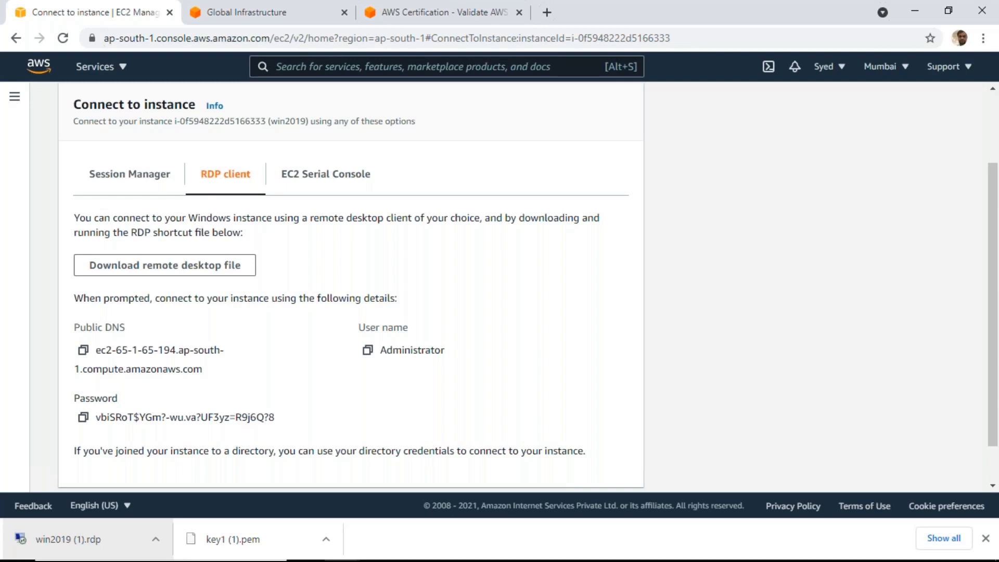
Look at the list of all AWS services again and the Notepad notes, and return to the instance's connection page
scroll(508, 287, "up", 2)
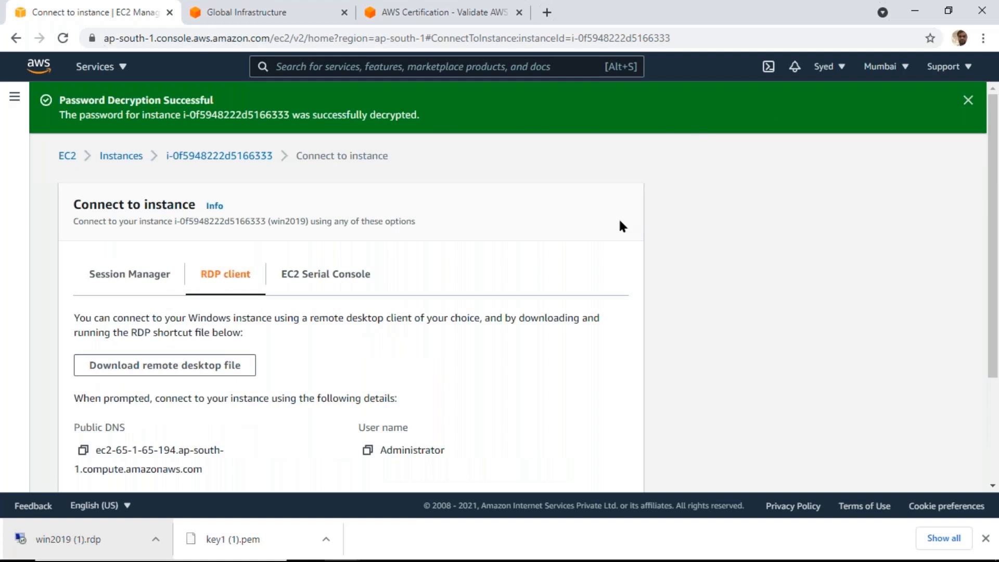
left_click(124, 67)
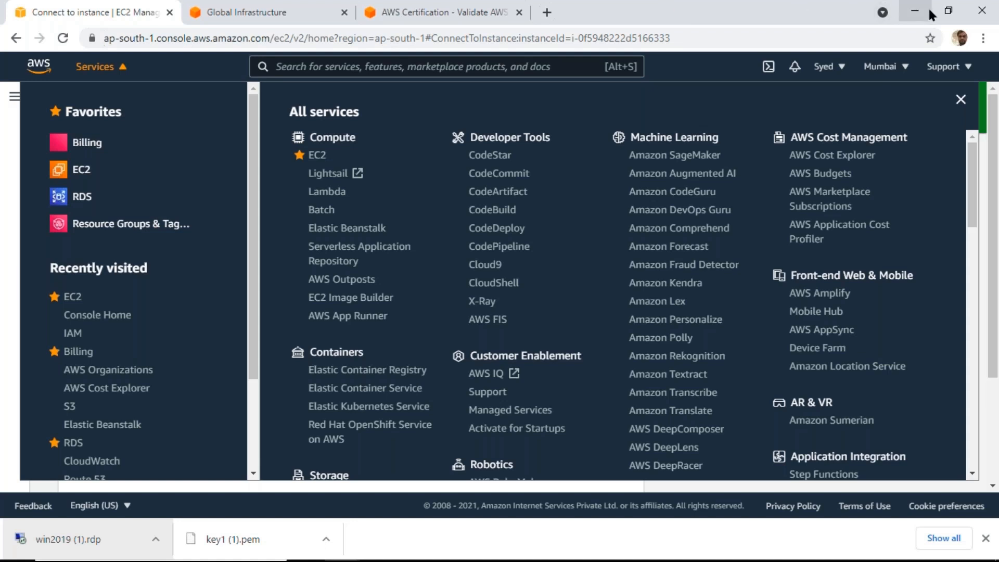
key("alt+Tab")
scroll(526, 295, "down", 3)
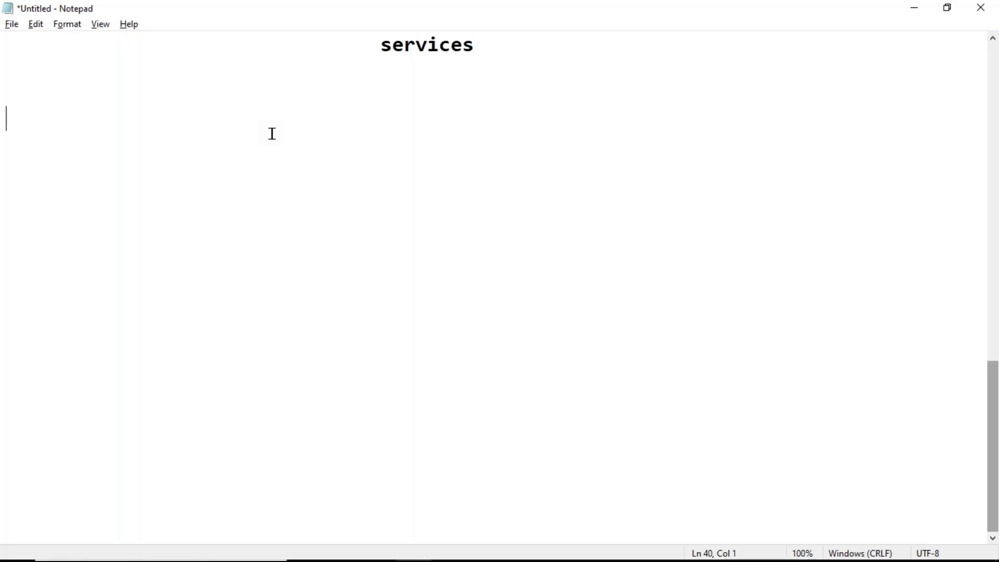
key("alt+Tab")
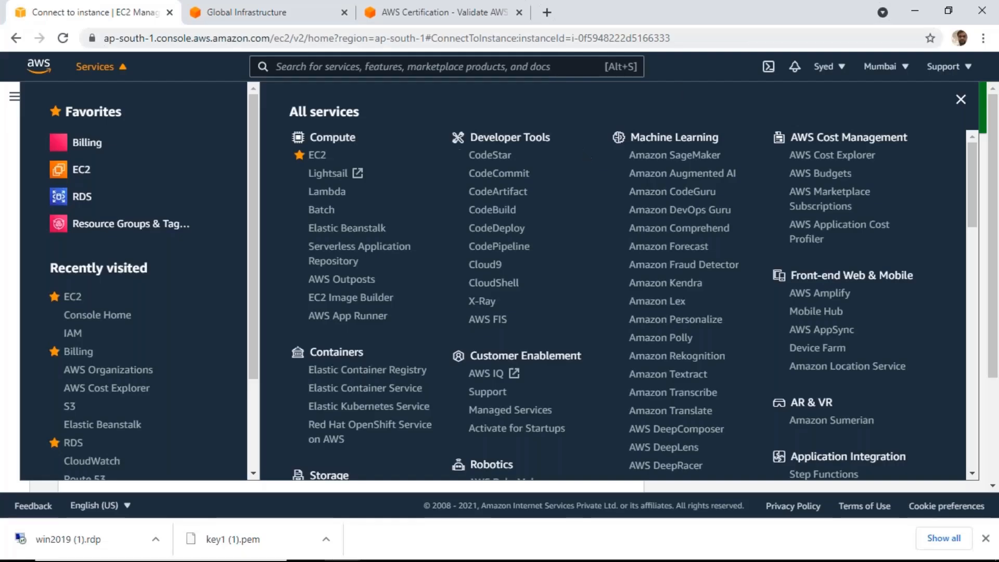
left_click(794, 14)
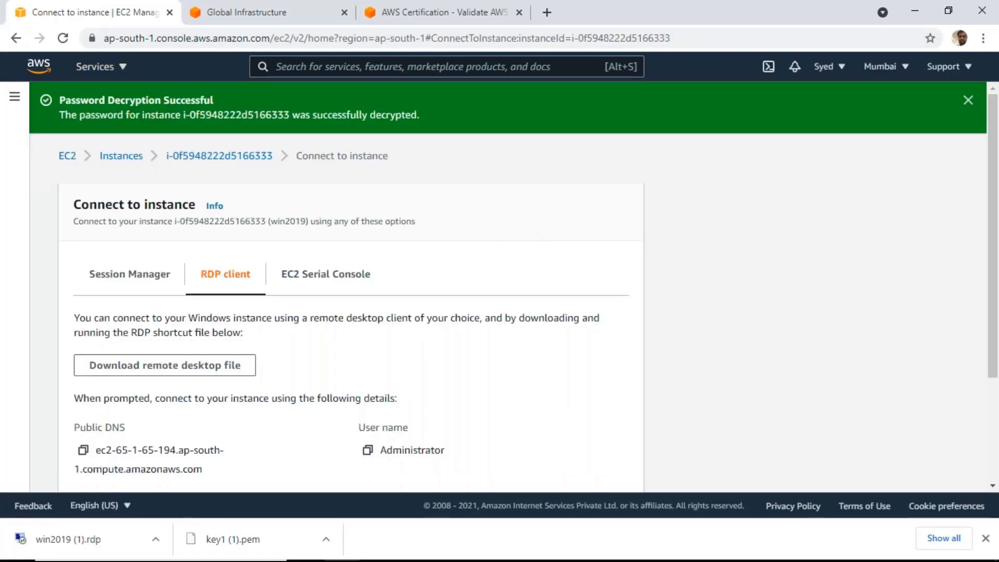
Open the EC2 instances list and select win2019 to check its state after the shutdown
left_click(14, 100)
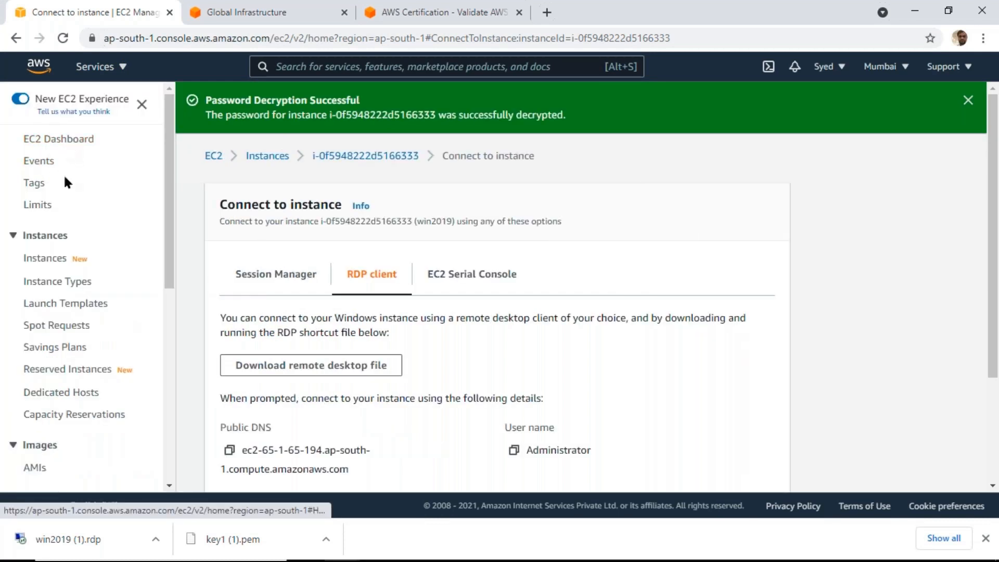
left_click(45, 260)
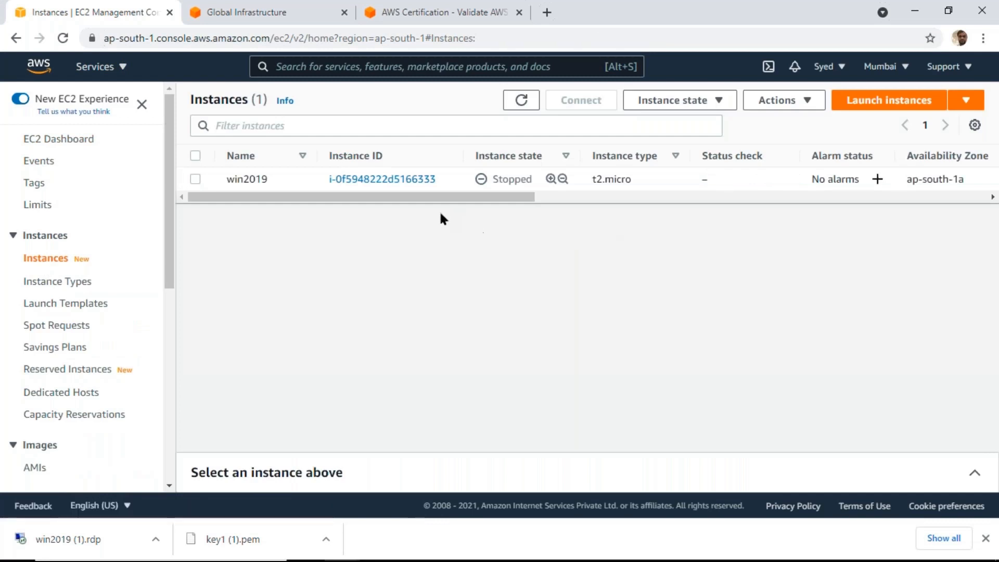
left_click(195, 179)
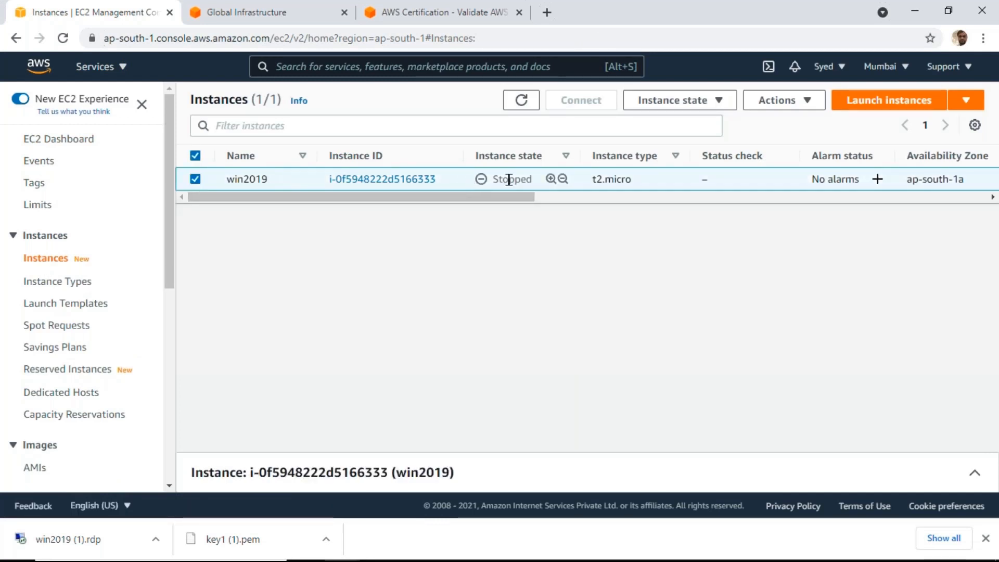
Terminate the stopped win2019 instance and confirm the termination
left_click(718, 105)
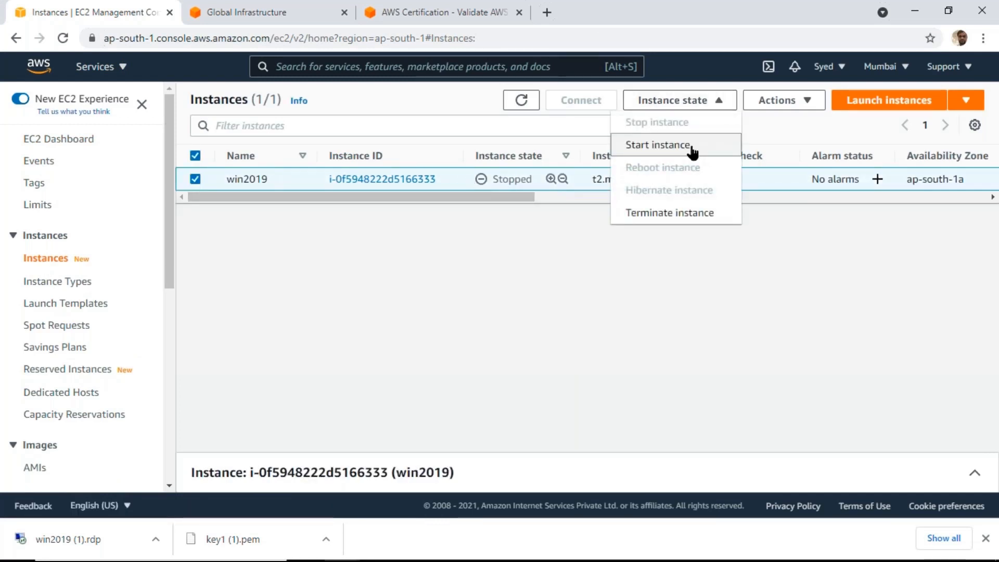
left_click(663, 214)
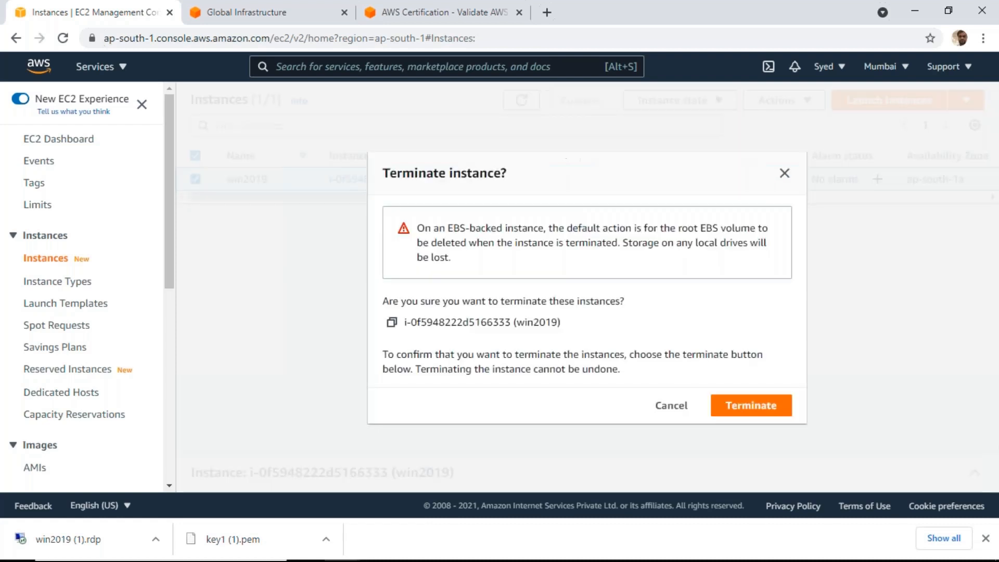
left_click(734, 406)
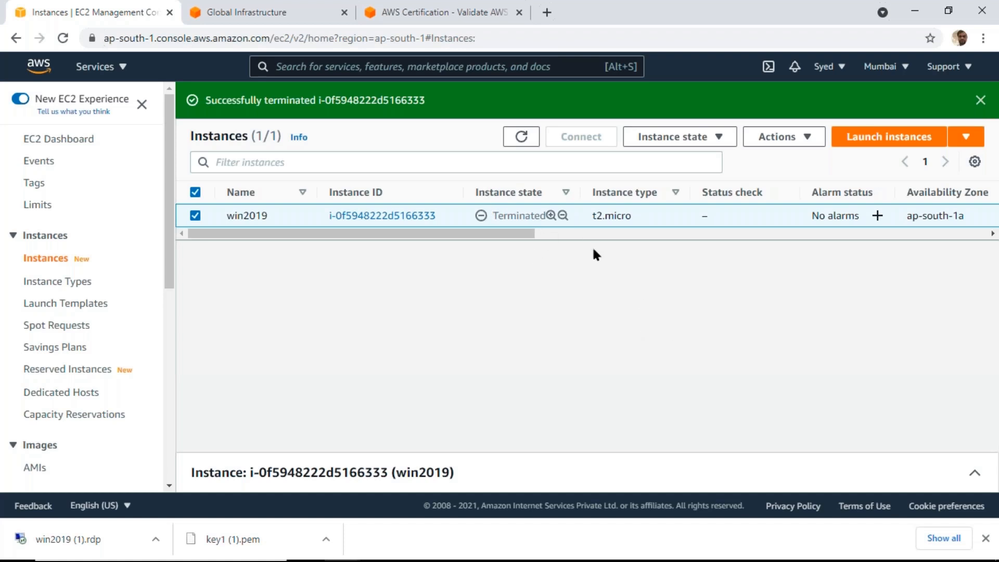
Switch to the Notepad notes and add the heading "Summary" underlined with equals signs, a few blank lines below the services notes
left_click(916, 8)
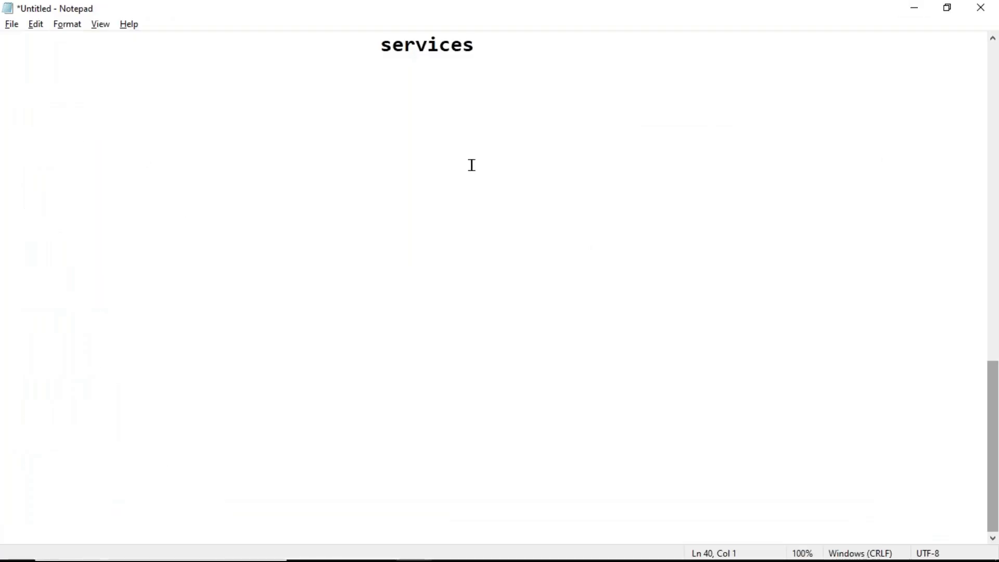
key("Return")
key("Return")
key("Return")
key("Return")
key("Return")
key("Return")
key("Return")
key("Return")
key("Return")
key("Return")
key("Return")
key("Return")
key("Return")
key("Return")
key("Return")
key("Return")
key("Return")
key("Return")
key("Return")
key("Return")
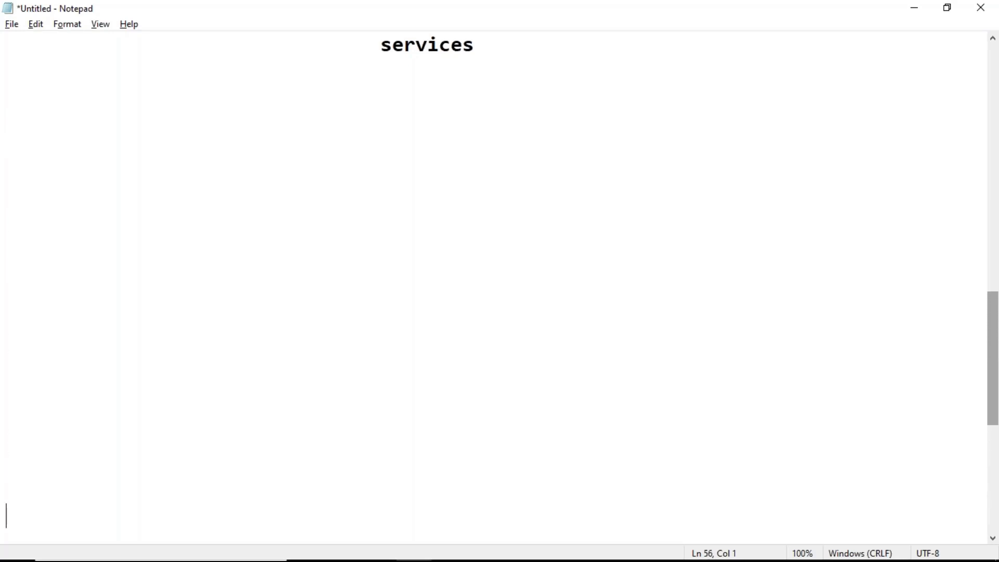
left_click(177, 110)
type("Summary")
key("Return")
type("===========")
key("Return")
Add the indented first summary point "1. Cloud computing is the deliver of providing computing resources"
key("Tab")
type("1. ")
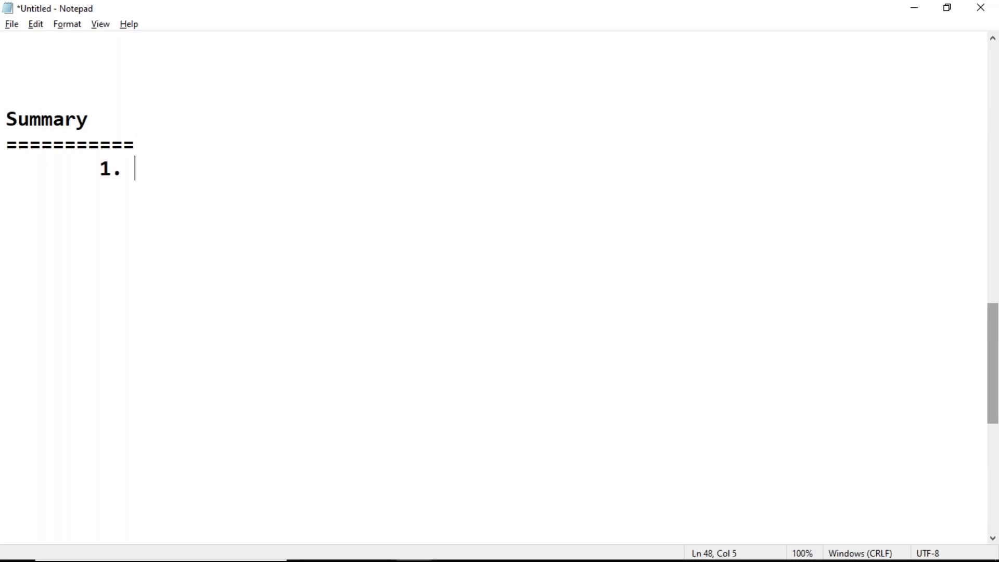
type("Cloud comp")
type("uit")
key("BackSpace")
key("BackSpace")
type("ting")
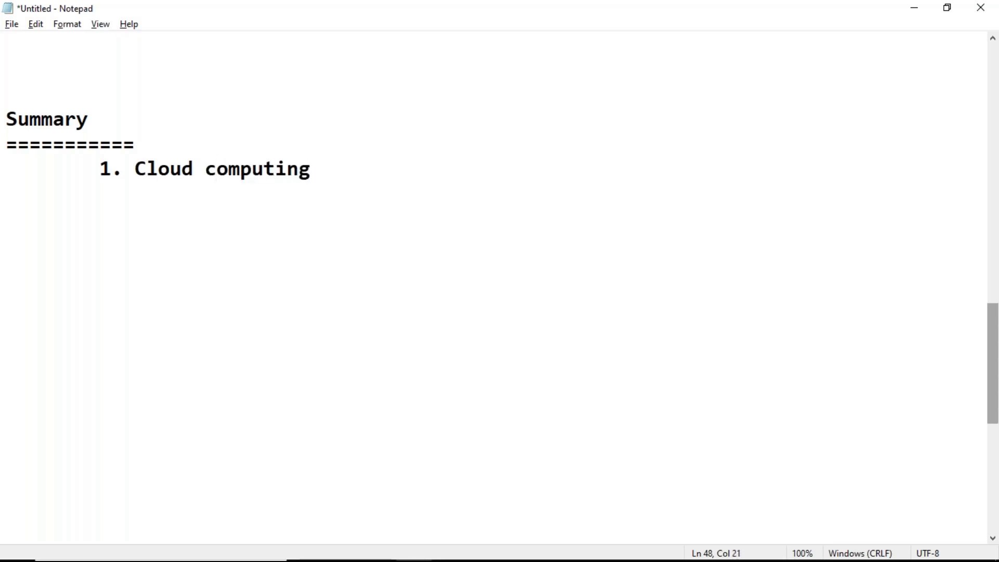
type(" is the v")
key("BackSpace")
type("dev")
key("BackSpace")
type("liver")
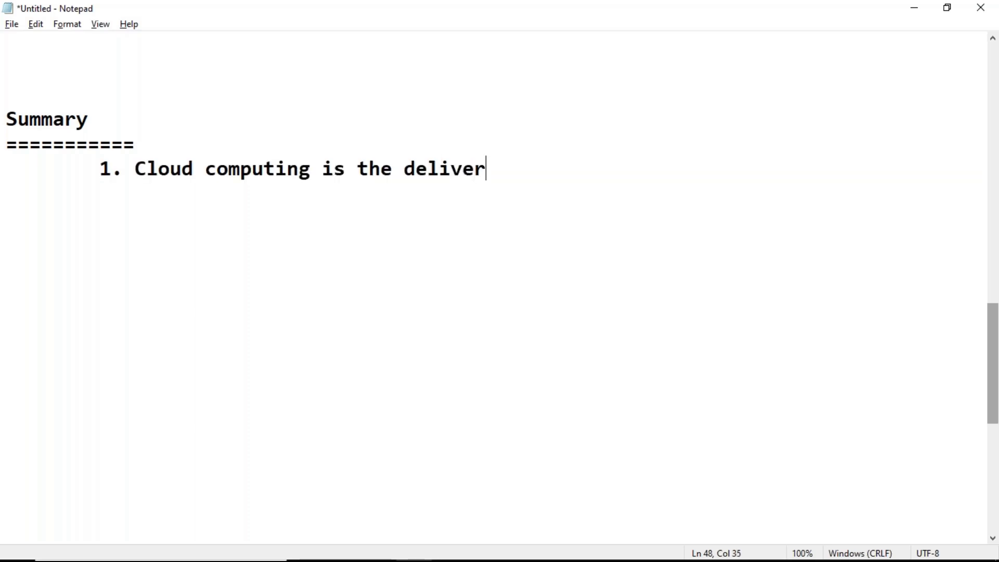
type(" of provided")
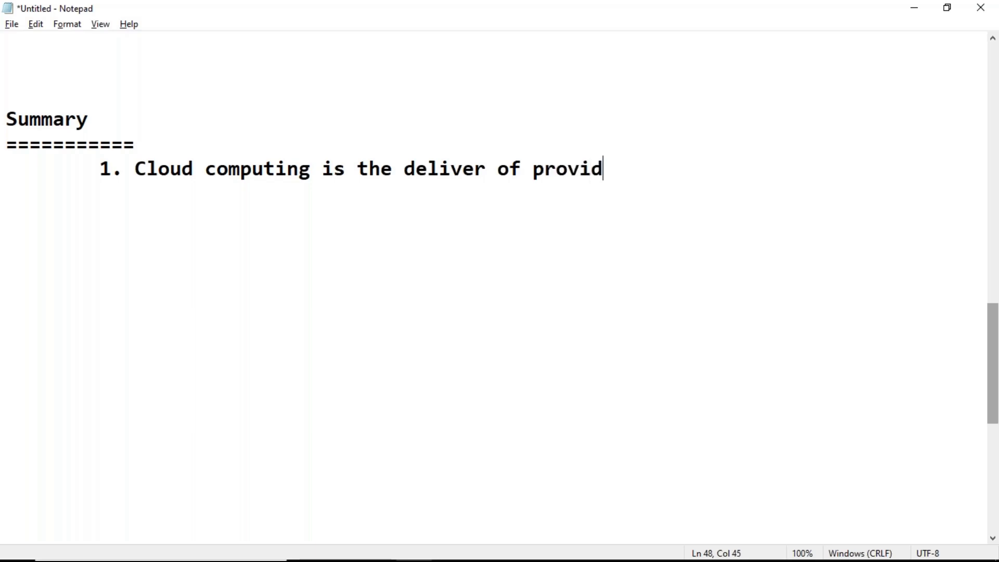
key("BackSpace")
key("BackSpace")
type("ing com")
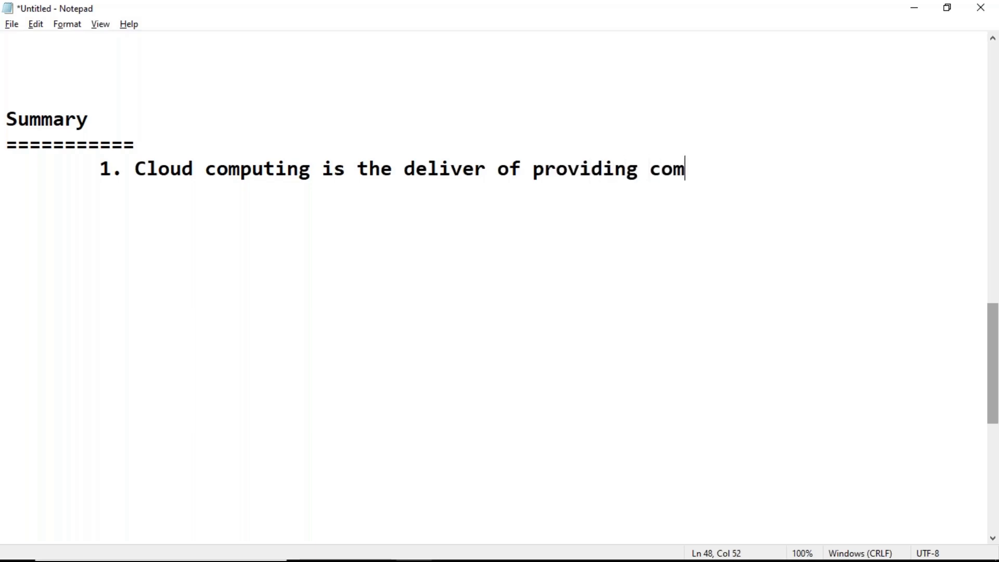
type("puting resourc")
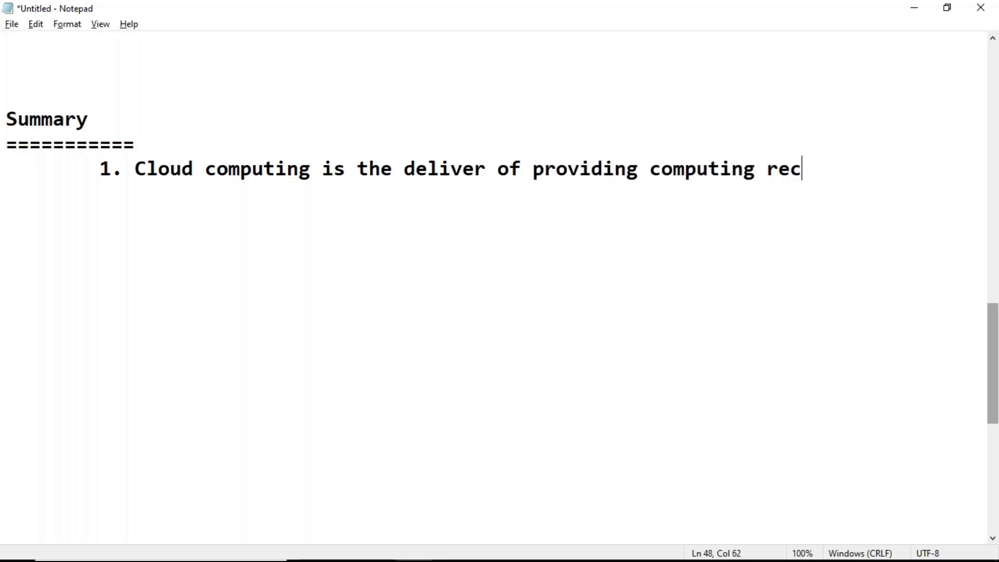
type("es")
Continue the first point on a further indented line with "over a global network of data centers"
key("Return")
key("Tab")
key("Tab")
type("ov")
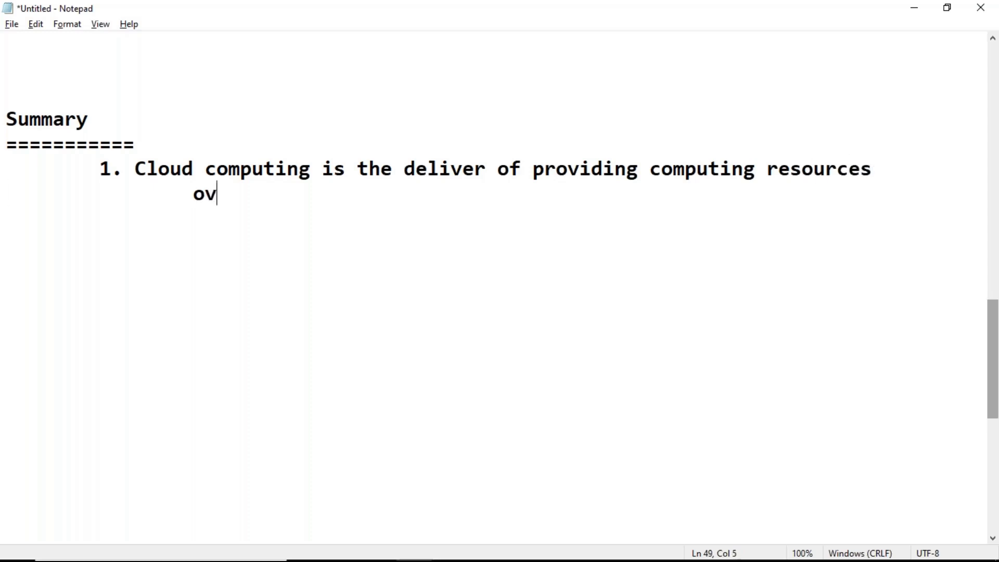
type("er a g")
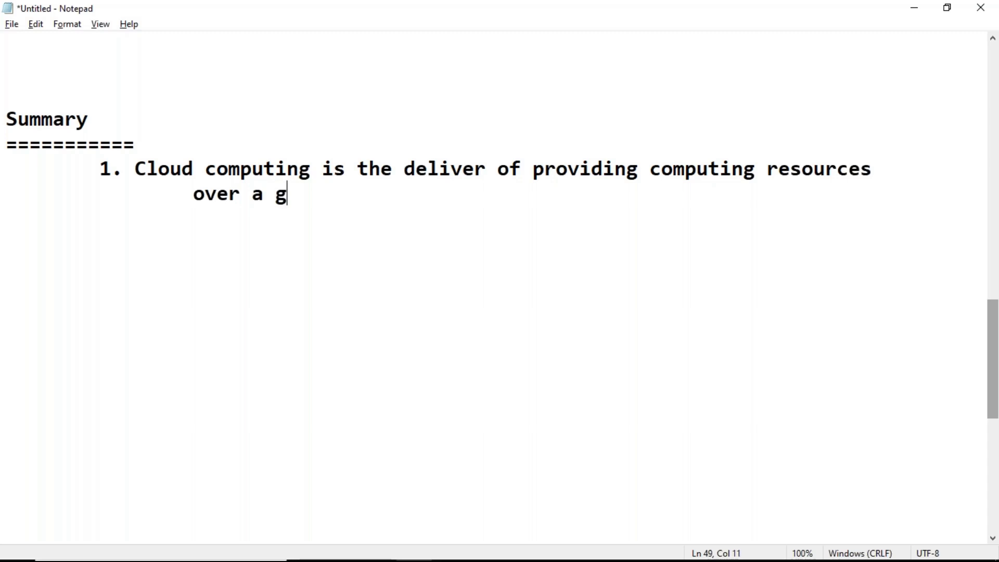
type("lobal netwo")
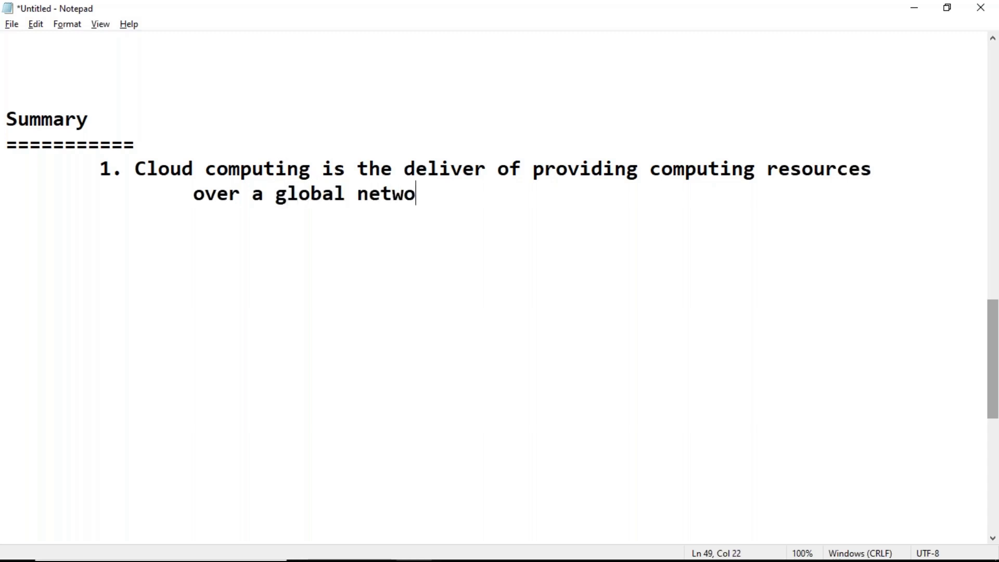
type("rk of data centers")
Add the second summary point "2. AWS ..is top most cloud computing platform." at the same indent as the first point
key("Return")
key("Tab")
type("2. AWS")
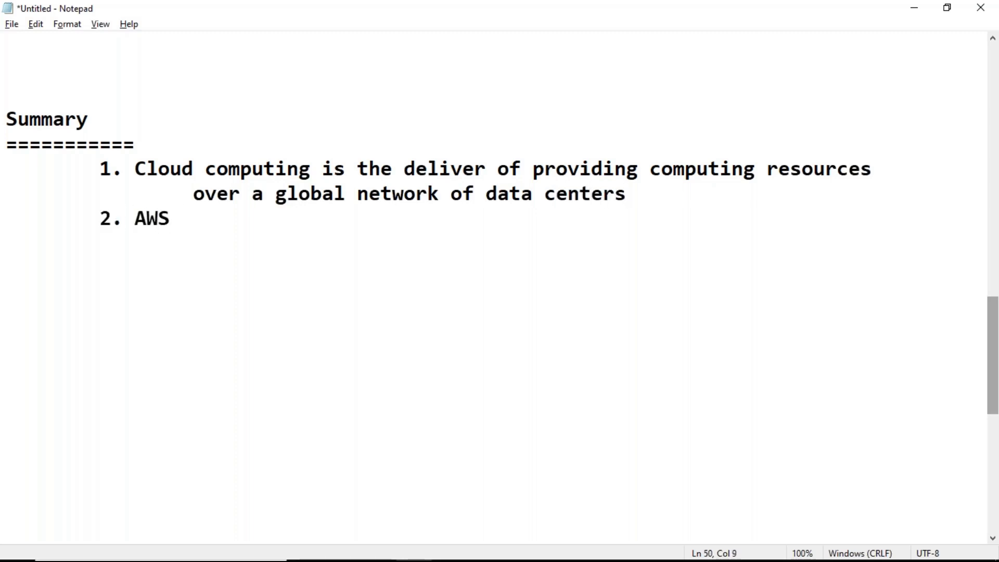
type(" ..is top most cloud comput")
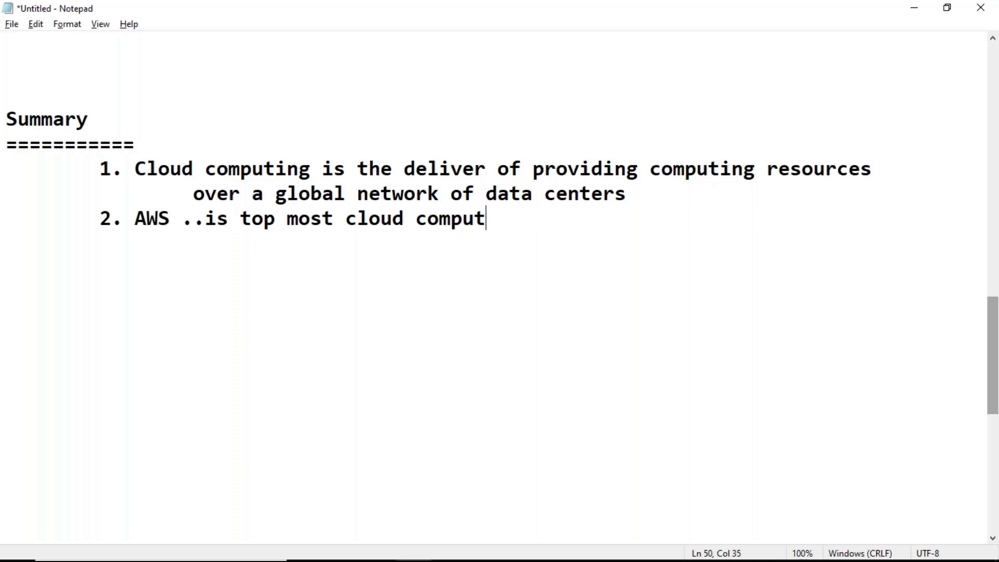
type("ing platform.")
Add the third summary point "3. To start working with AWS" on a new indented line
key("Return")
key("Tab")
type("2.")
key("BackSpace")
key("BackSpace")
key("BackSpace")
type("3. T")
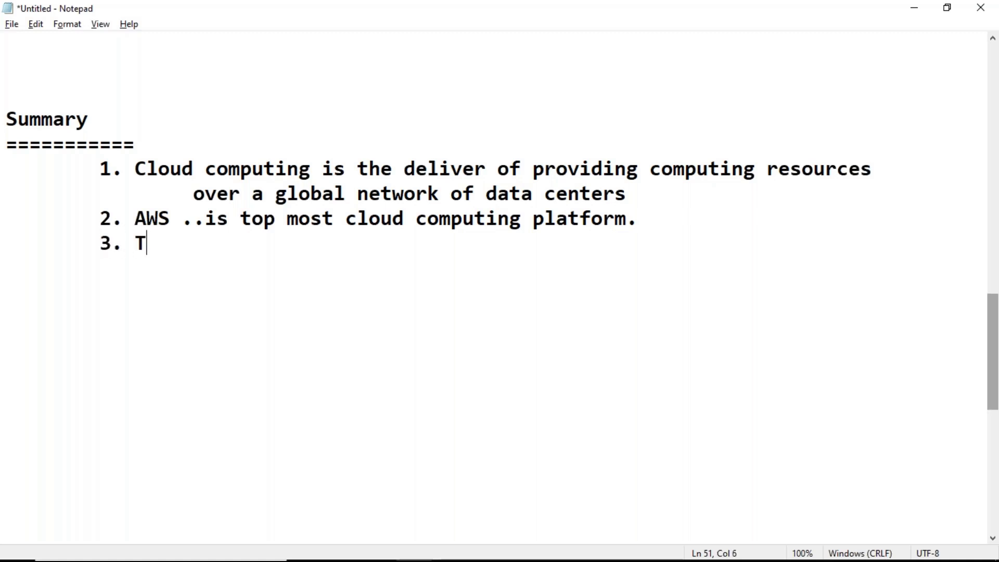
type("o start work")
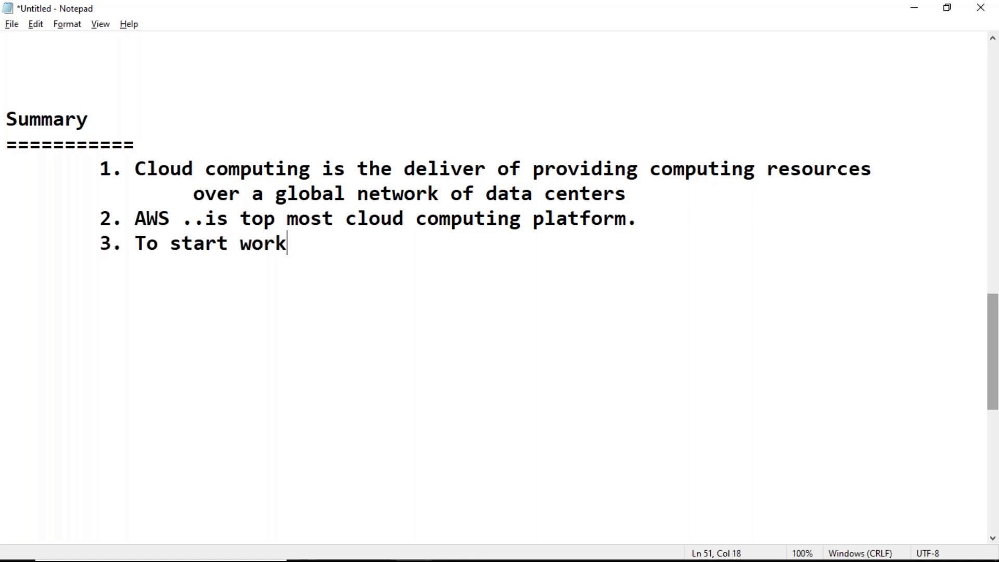
type("ing with AWS")
Add the sub-item "-- Free Tier Account" under the third point, indented one level deeper
key("Return")
key("Tab")
key("Tab")
key("Tab")
key("BackSpace")
type("--")
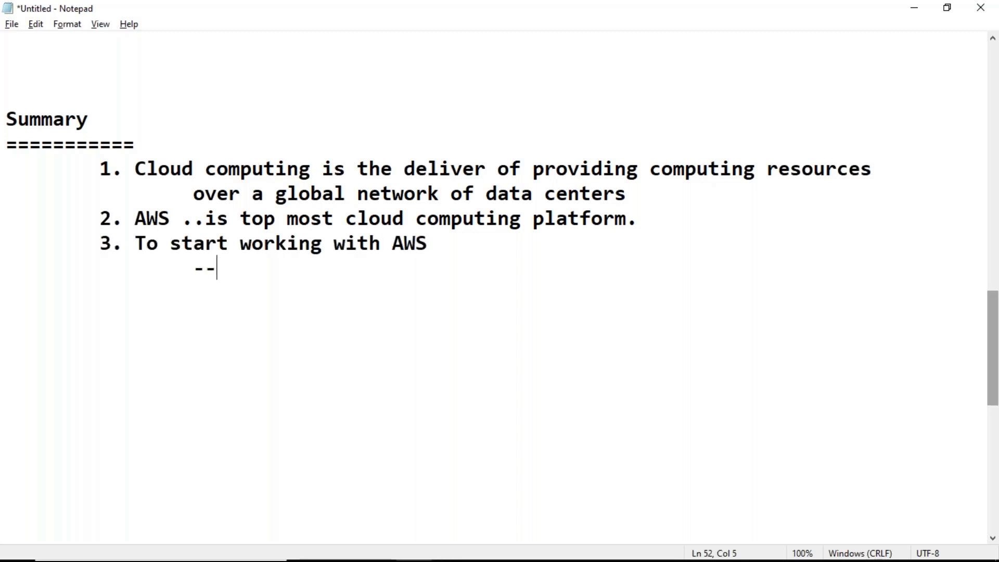
type(" Free Tier A")
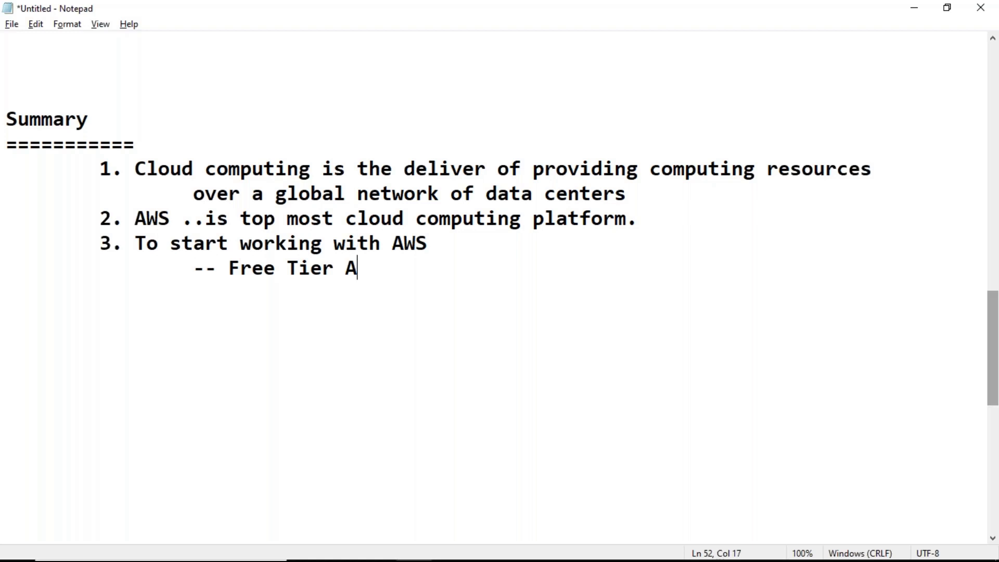
type("ccount")
key("Return")
key("Tab")
key("Tab")
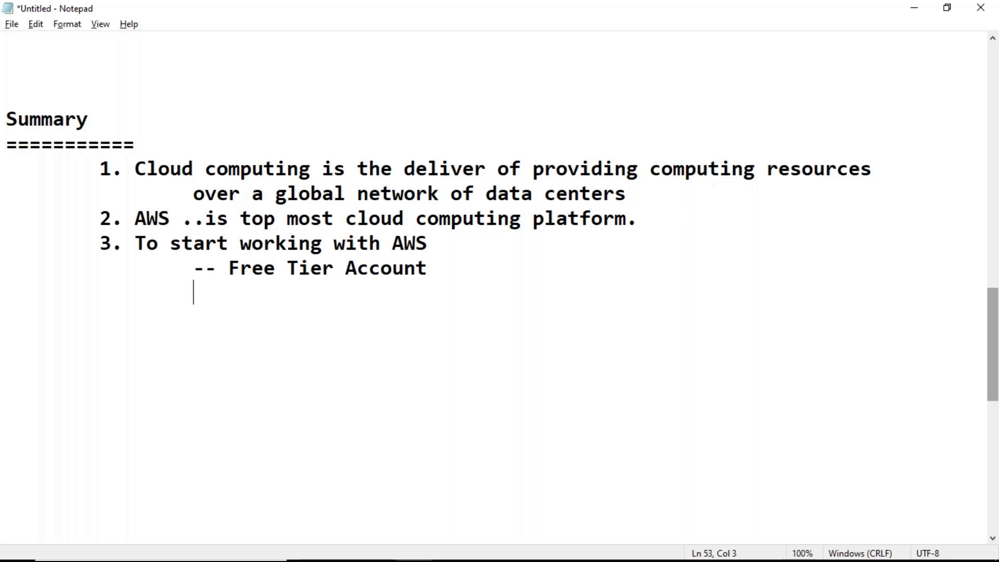
type("-- www.")
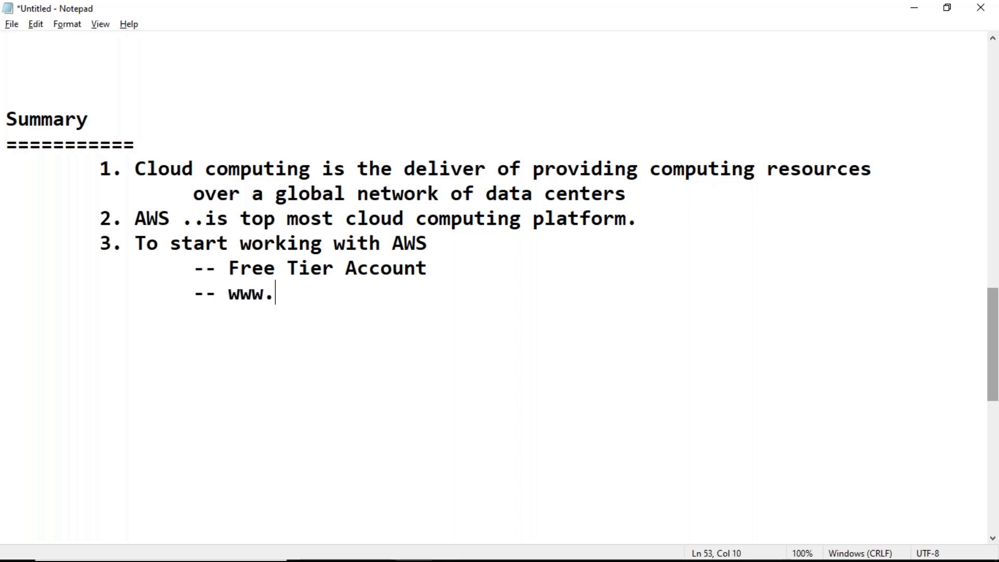
type("console.a")
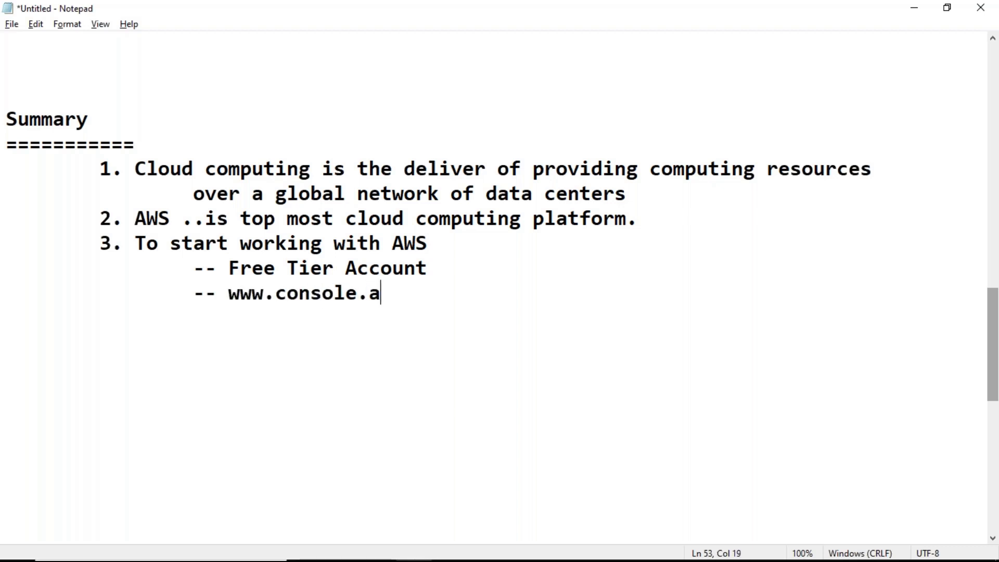
type("ws.ama")
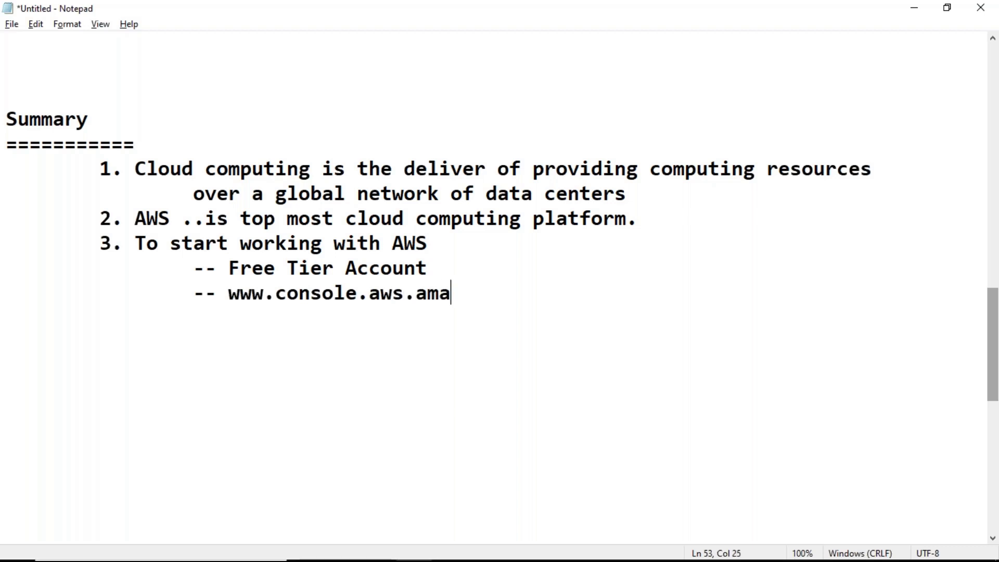
type("zon.com")
Add the note "* We can start working" under the console address, indented one level deeper
key("Return")
key("Tab")
key("Tab")
key("Tab")
type("* We can start wok")
key("BackSpace")
type("rking")
Add the sub-item "-- We can work using AWS CLI" under the third point, aligned with the console address line
key("Return")
key("Tab")
key("Tab")
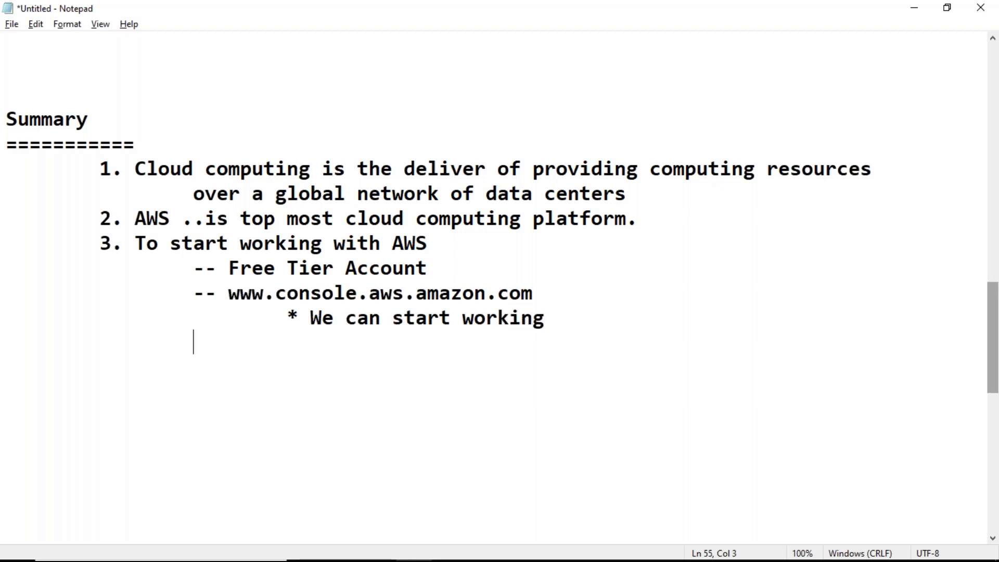
type("-- We ca")
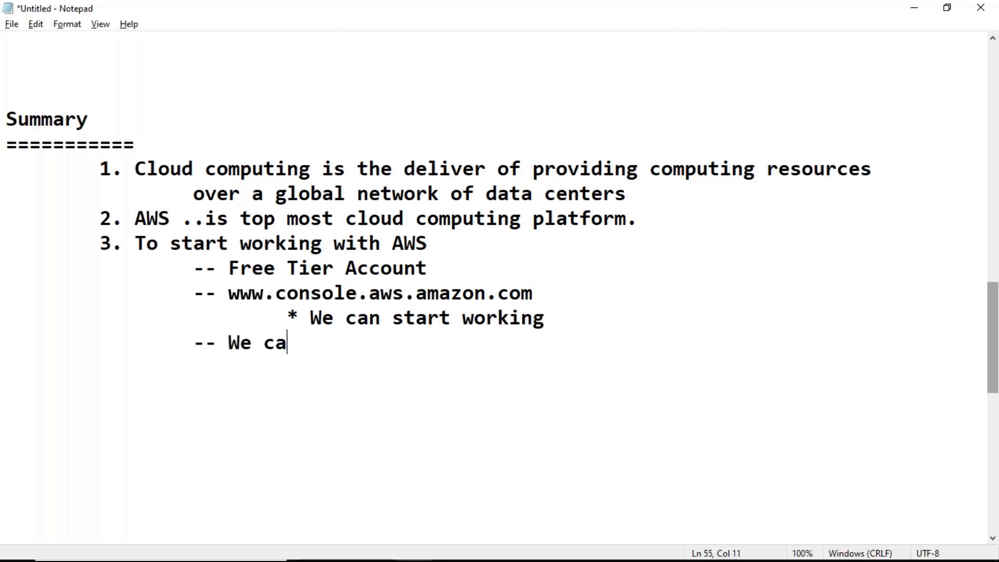
type("n work using")
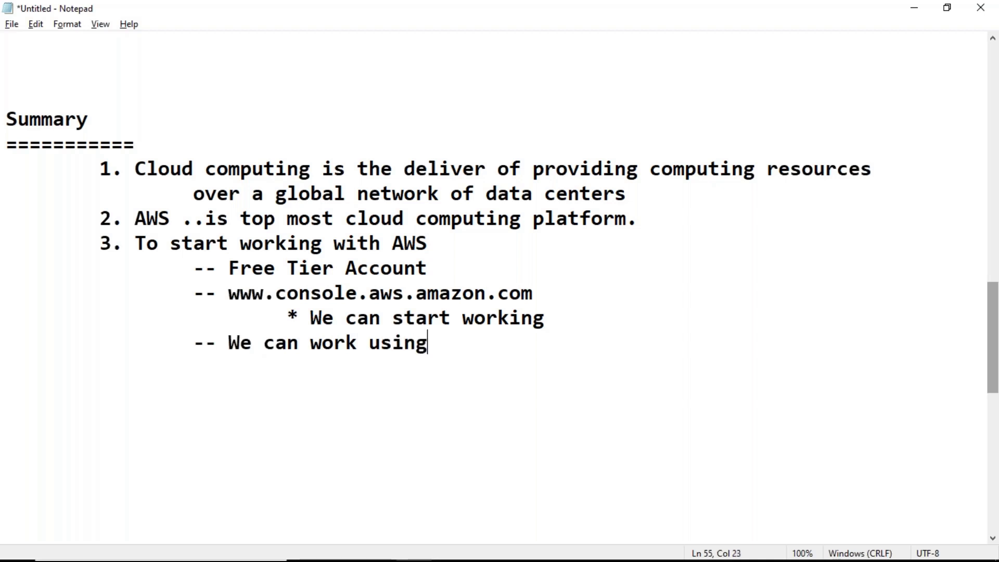
type(" AWS CLI")
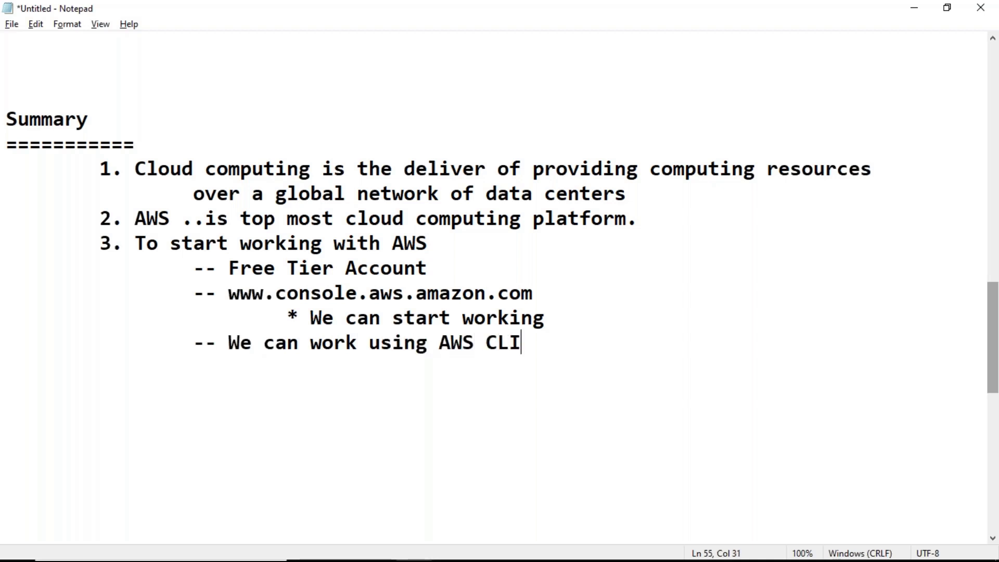
key("shift+Left")
key("shift+Left")
key("shift+Left")
key("Right")
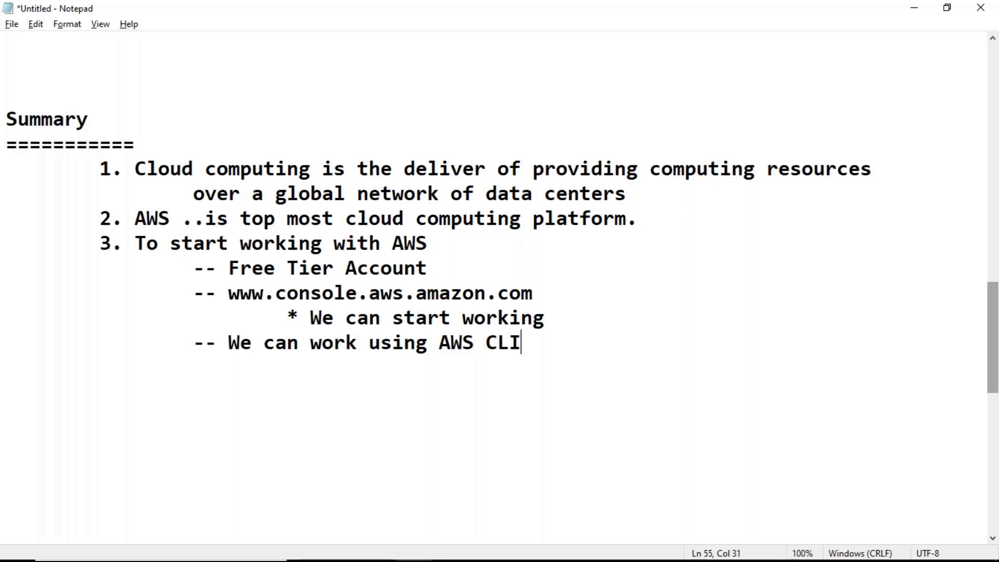